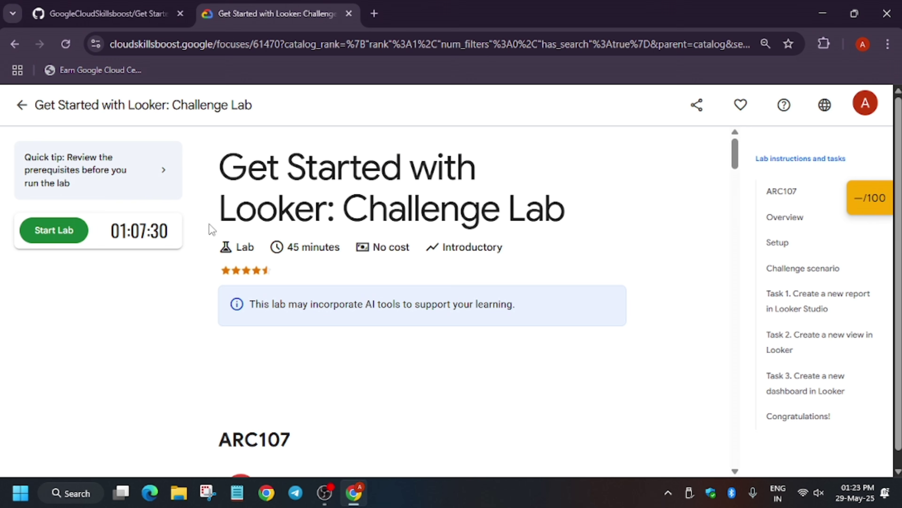
Start the lab and open Task 1's Looker Studio link in an incognito window
{"action": "left_click", "coordinate": [74, 237]}
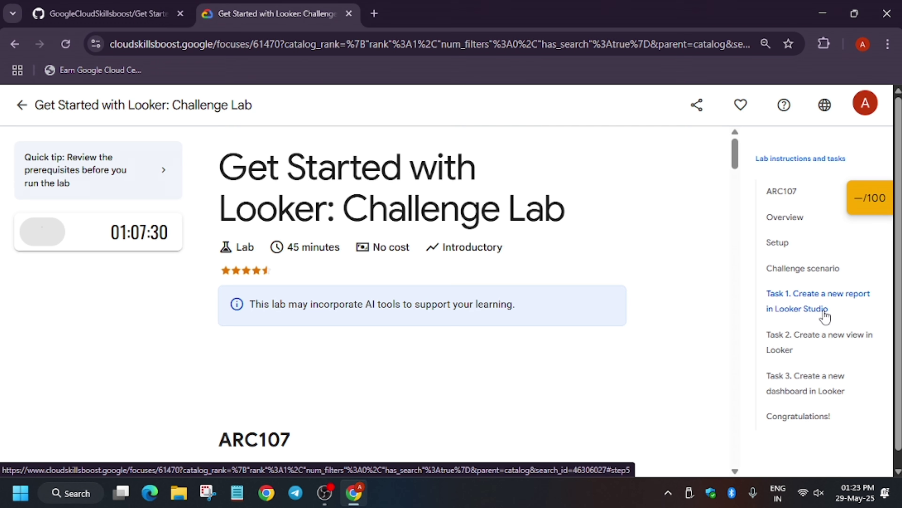
{"action": "left_click", "coordinate": [823, 312]}
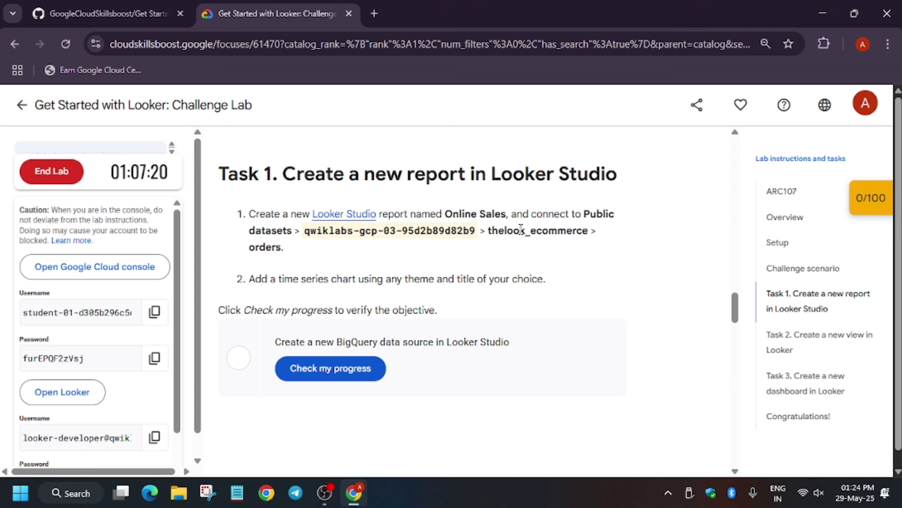
{"action": "right_click", "coordinate": [349, 217]}
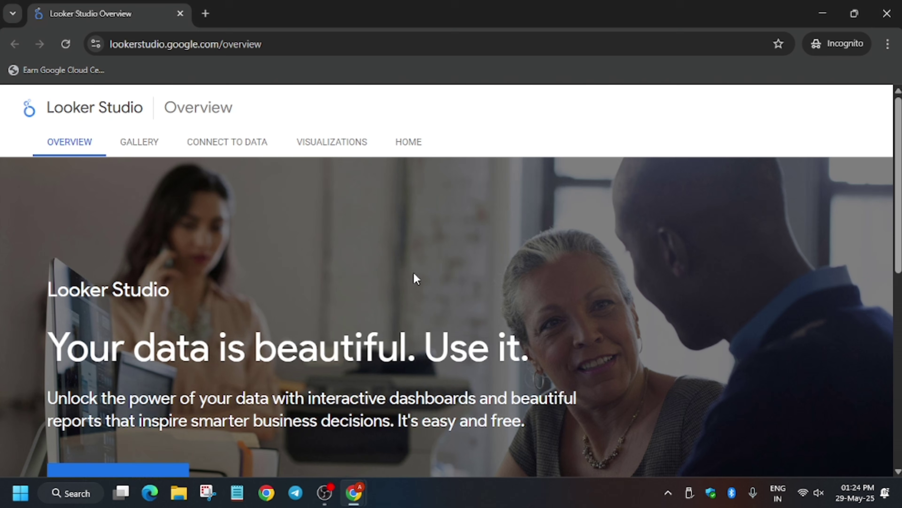
Copy the lab student username and submit it as the sign-in email
{"action": "scroll", "coordinate": [416, 270], "scroll_direction": "down", "scroll_amount": 2}
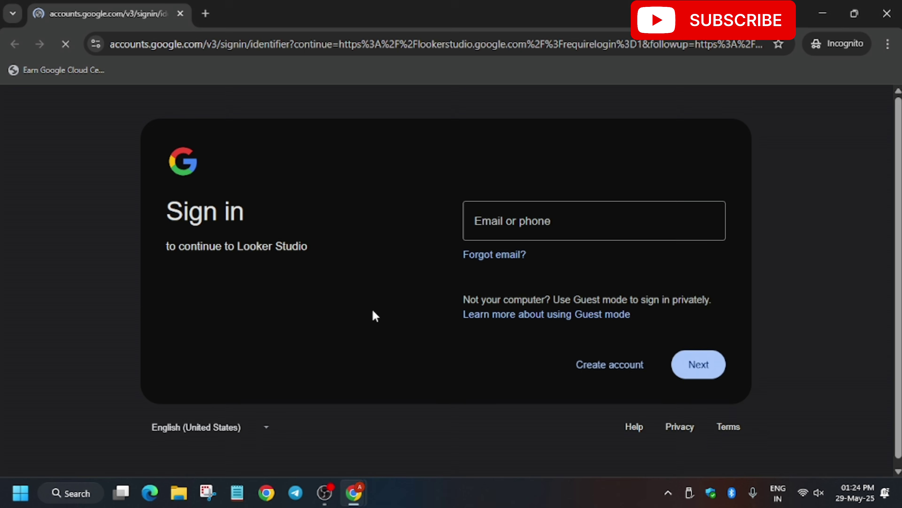
{"action": "key", "text": "alt+space"}
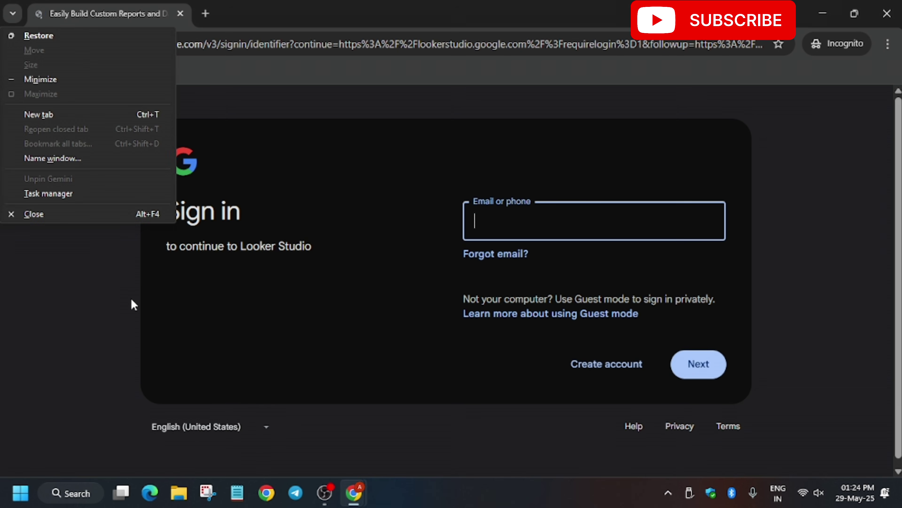
{"action": "key", "text": "c"}
{"action": "key", "text": "alt+Tab"}
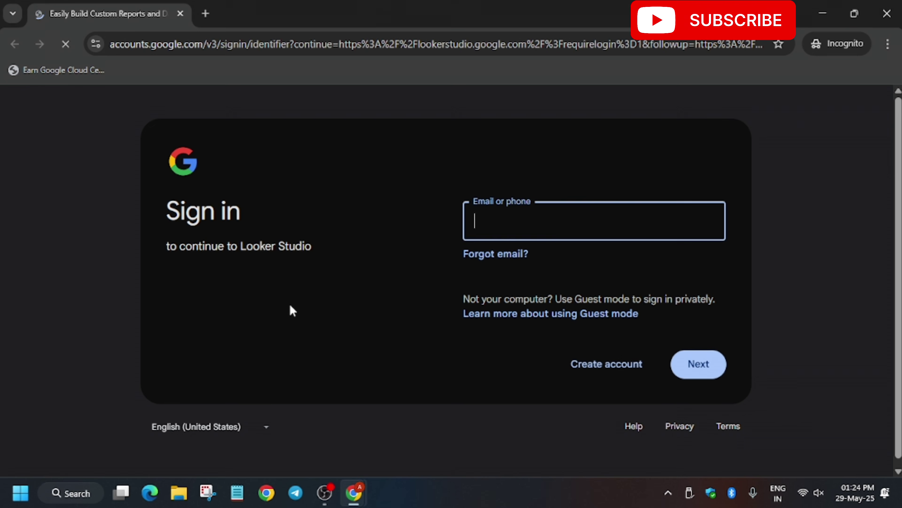
{"action": "key", "text": "ctrl+v"}
{"action": "key", "text": "Return"}
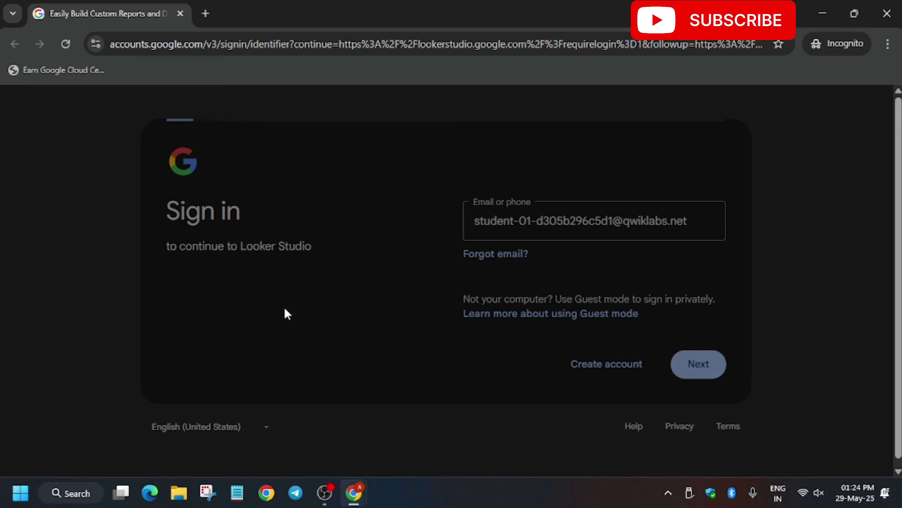
Submit the copied lab password and accept the new-account welcome terms
{"action": "key", "text": "alt+Tab"}
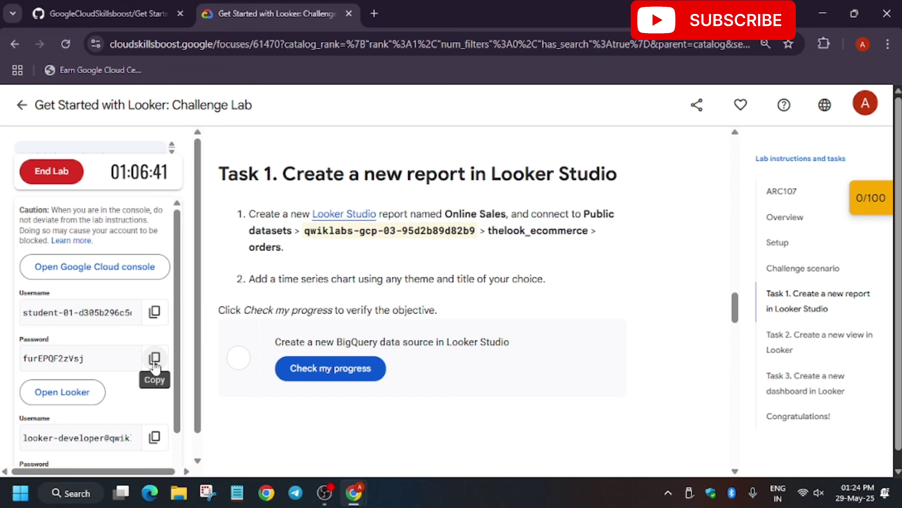
{"action": "left_click", "coordinate": [155, 358]}
{"action": "key", "text": "alt+Tab"}
{"action": "key", "text": "ctrl+v"}
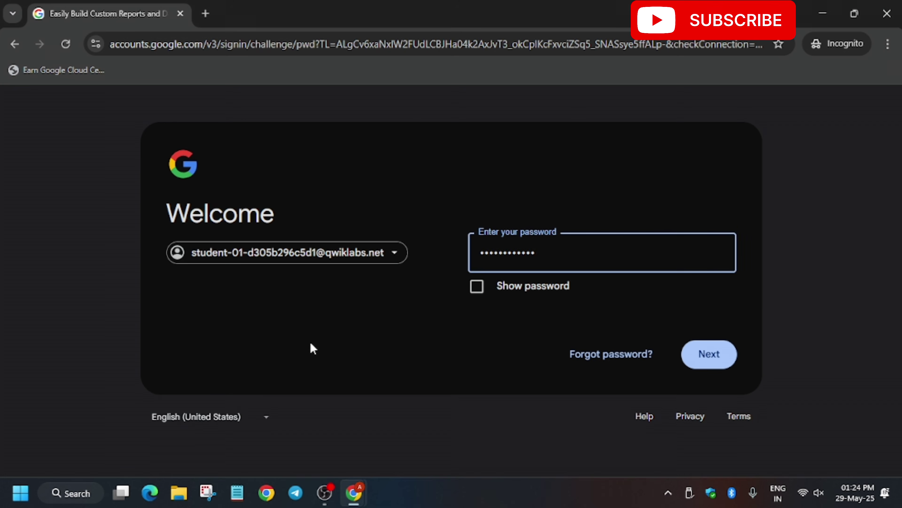
{"action": "key", "text": "Return"}
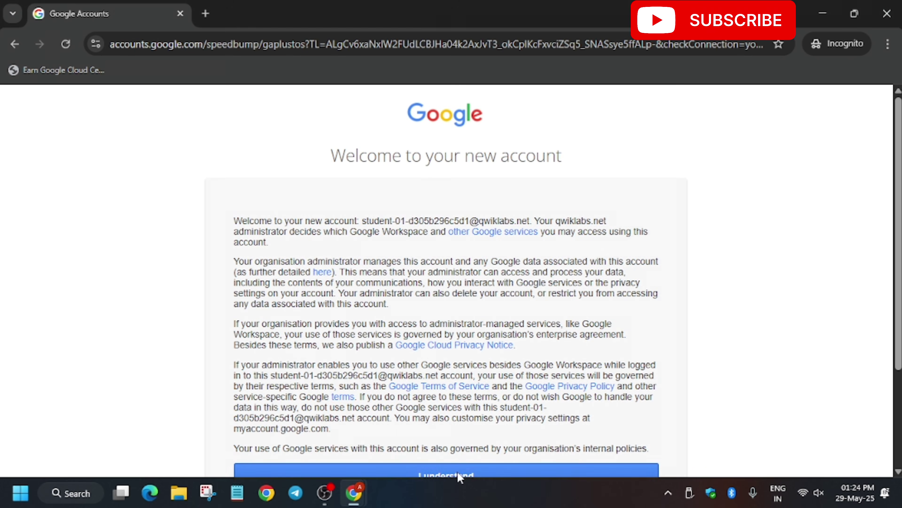
{"action": "left_click", "coordinate": [459, 475]}
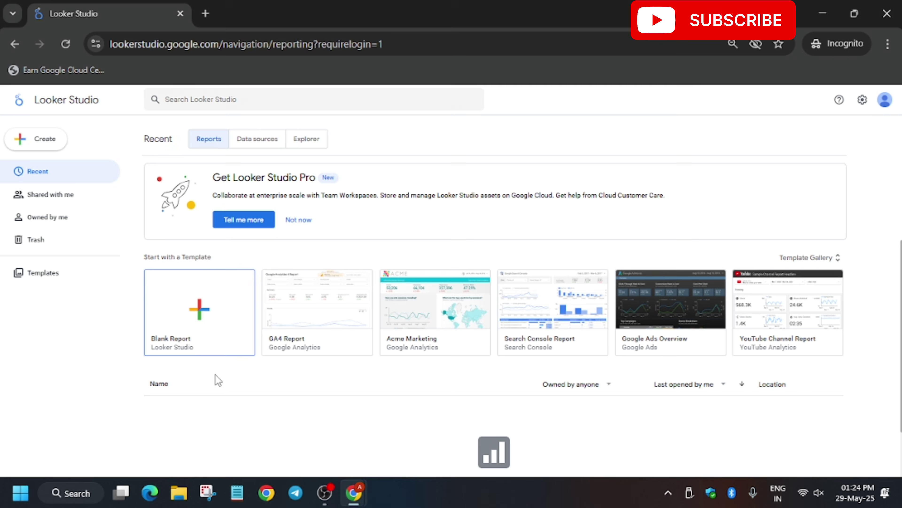
Start a blank report and fill in account setup with country India and a company name
{"action": "left_click", "coordinate": [205, 316]}
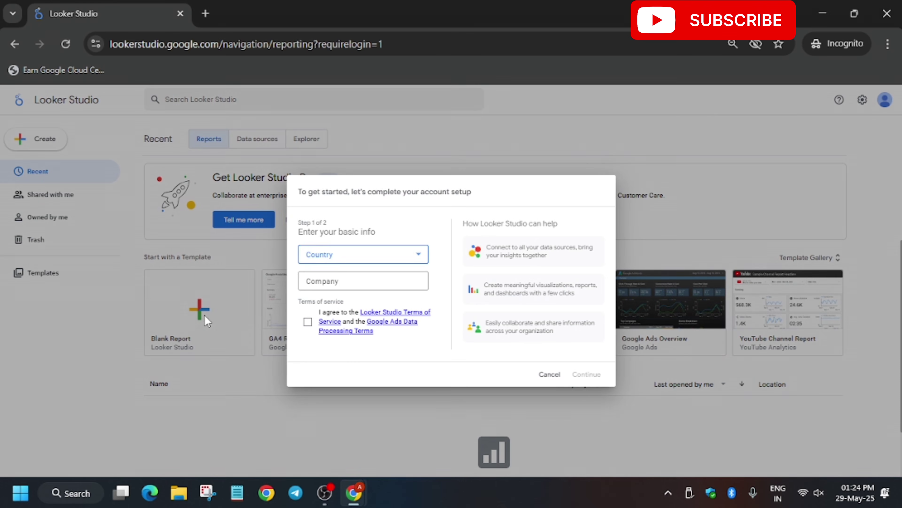
{"action": "left_click", "coordinate": [342, 262]}
{"action": "scroll", "coordinate": [334, 352], "scroll_direction": "down", "scroll_amount": 3}
{"action": "scroll", "coordinate": [329, 356], "scroll_direction": "down", "scroll_amount": 10}
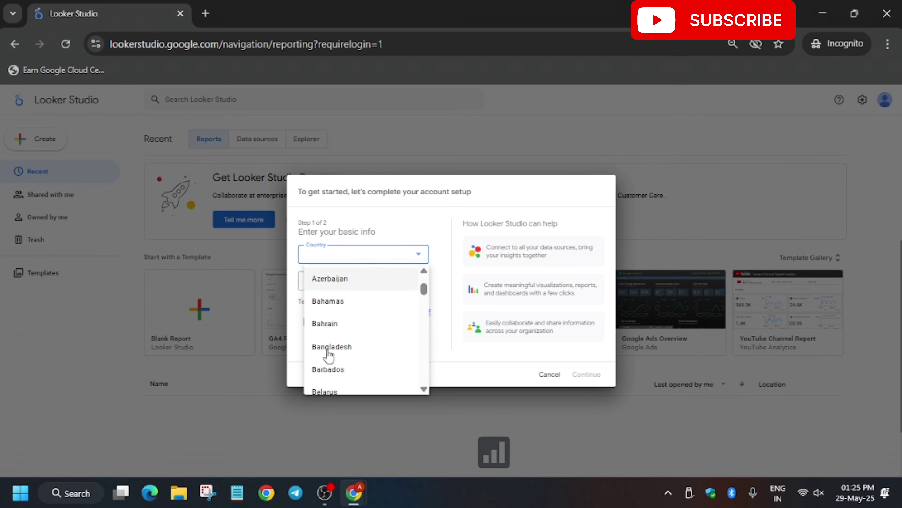
{"action": "scroll", "coordinate": [323, 355], "scroll_direction": "down", "scroll_amount": 20}
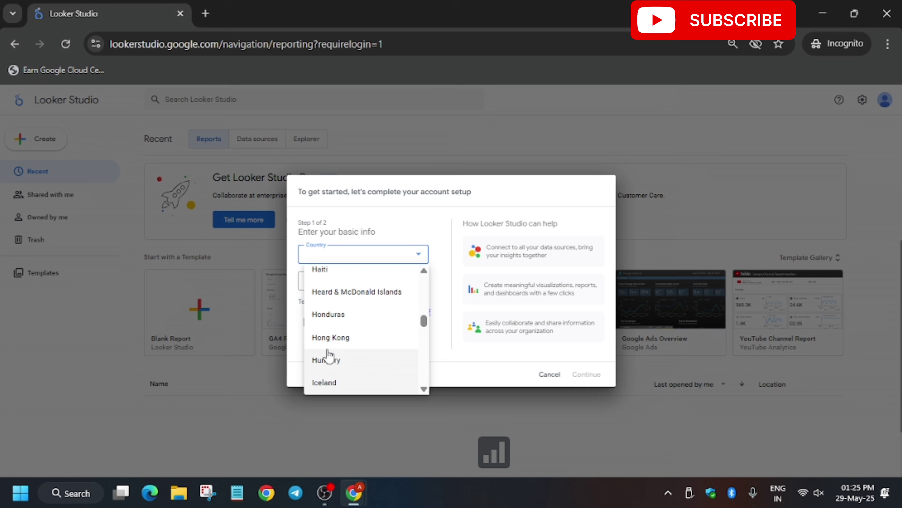
{"action": "scroll", "coordinate": [350, 366], "scroll_direction": "down", "scroll_amount": 1}
{"action": "left_click", "coordinate": [321, 383]}
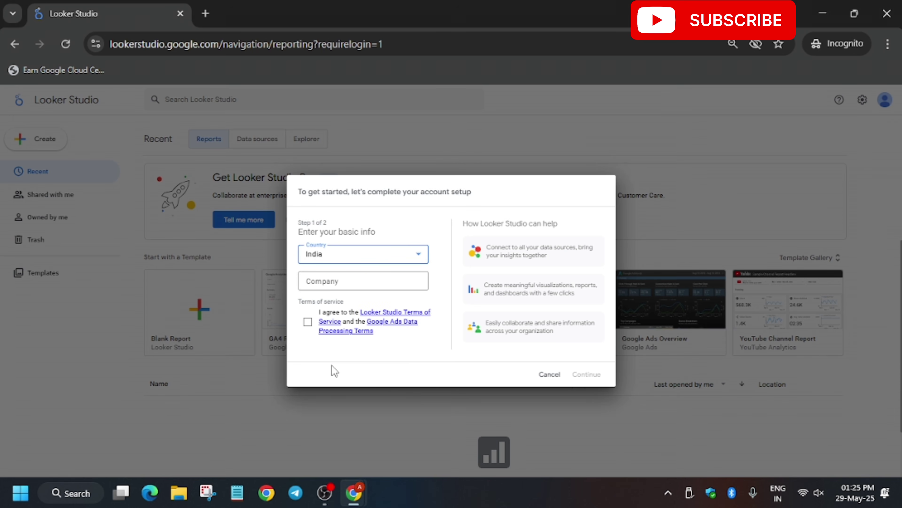
{"action": "left_click", "coordinate": [333, 282]}
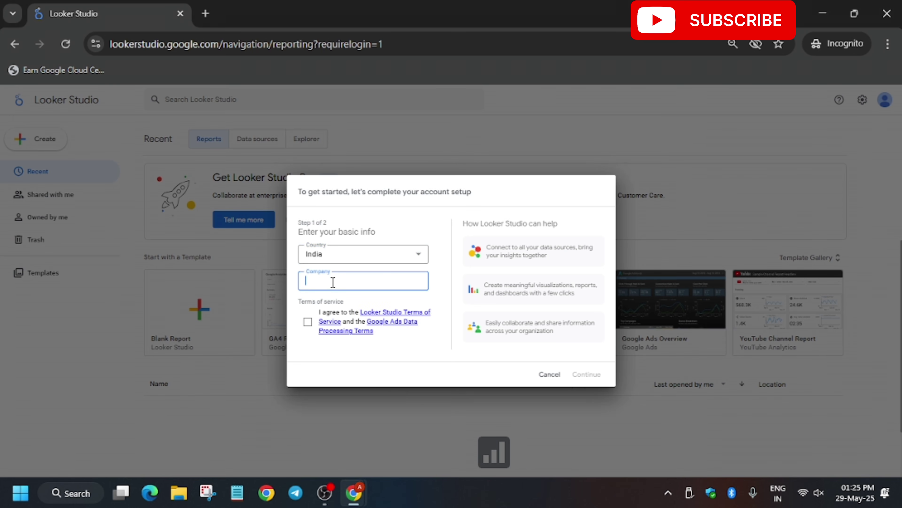
{"action": "type", "text": "Subscribe now"}
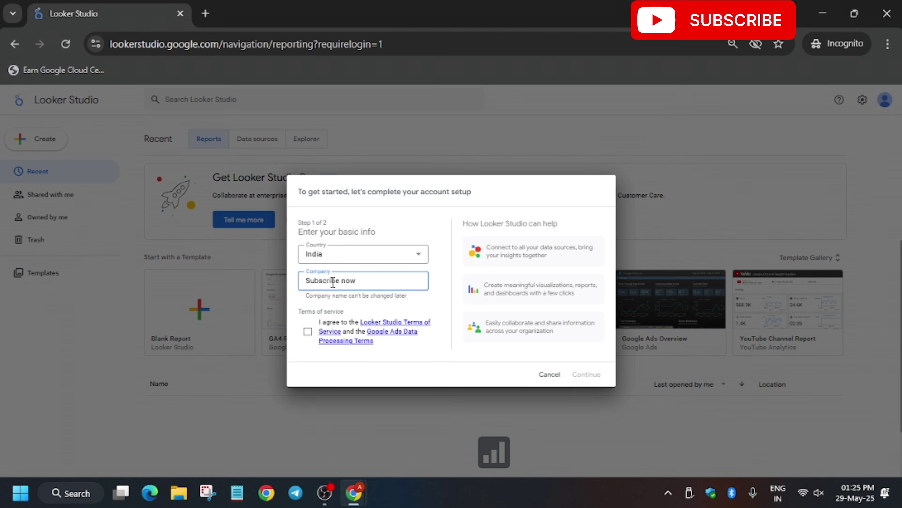
Agree to the terms, opt into all email updates, finish setup, and dismiss the repeat dialog
{"action": "left_click", "coordinate": [307, 331]}
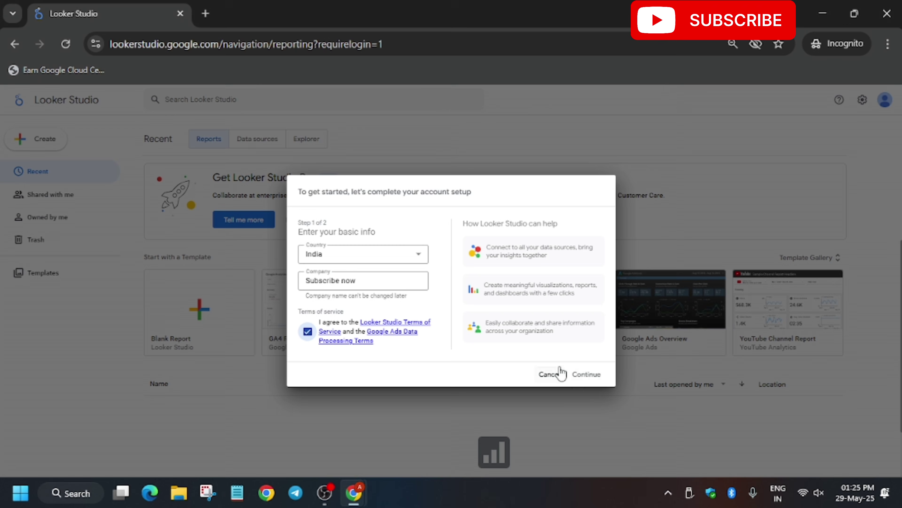
{"action": "left_click", "coordinate": [577, 375]}
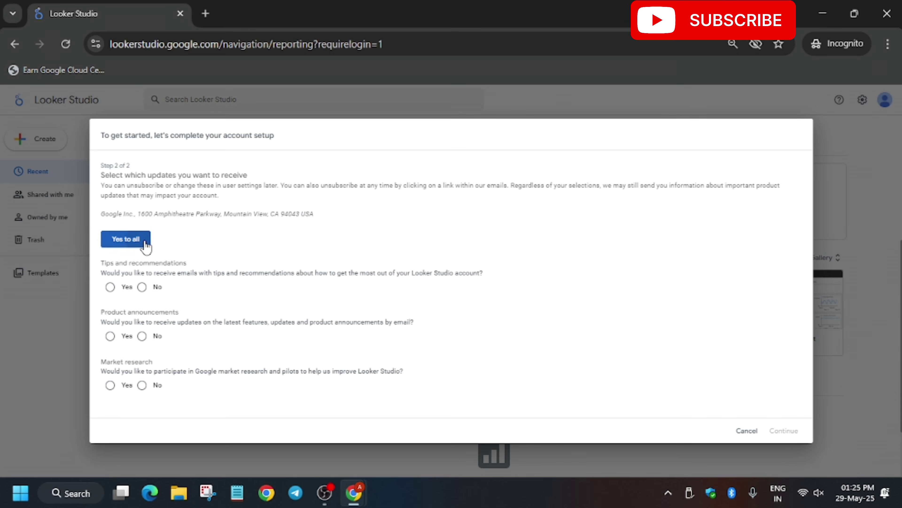
{"action": "left_click", "coordinate": [126, 239]}
{"action": "left_click", "coordinate": [787, 431]}
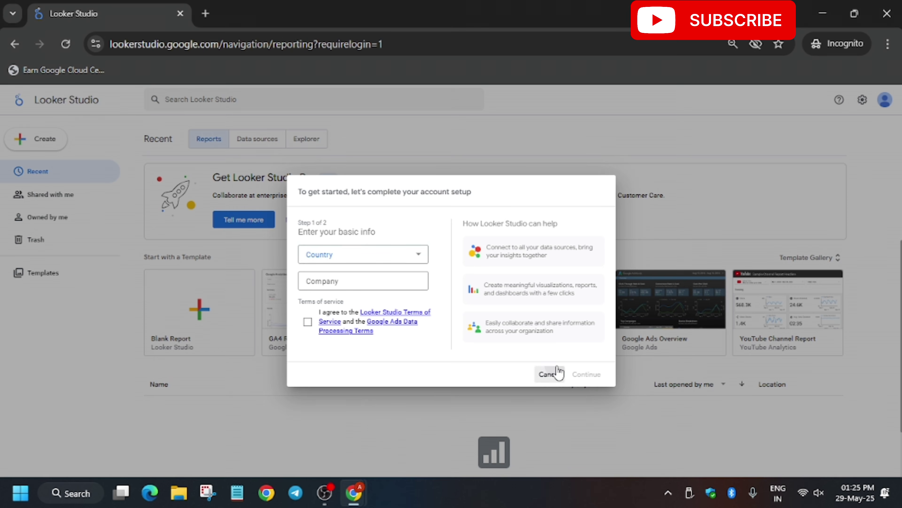
{"action": "left_click", "coordinate": [550, 373]}
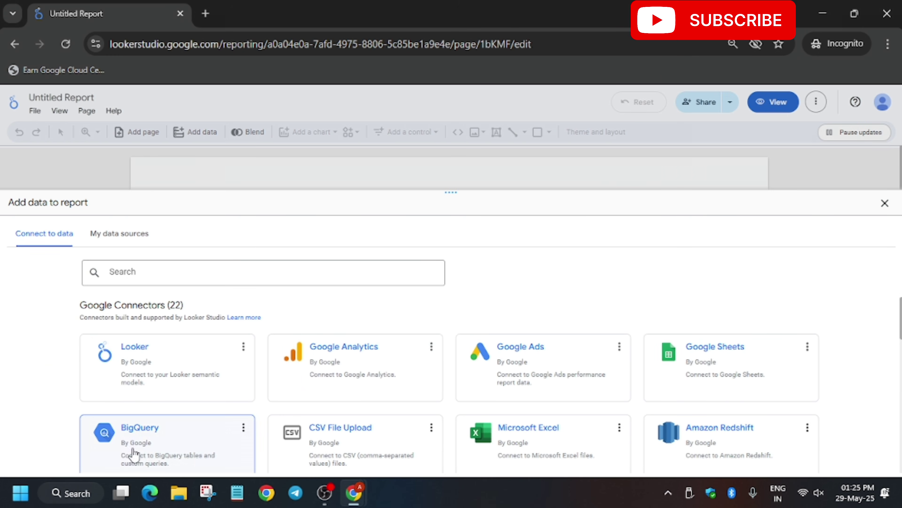
Authorize BigQuery with the lab account and choose the qwiklabs billing project under Public Datasets
{"action": "left_click", "coordinate": [134, 455]}
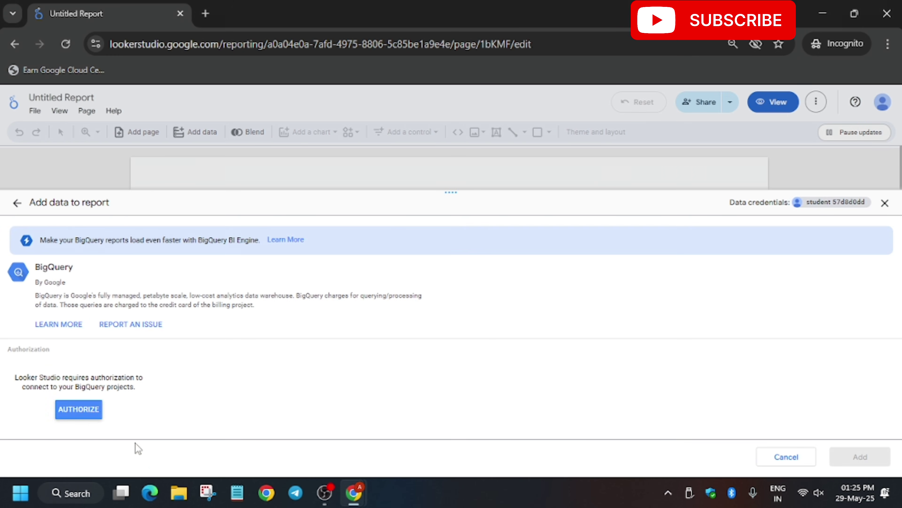
{"action": "left_click", "coordinate": [93, 409]}
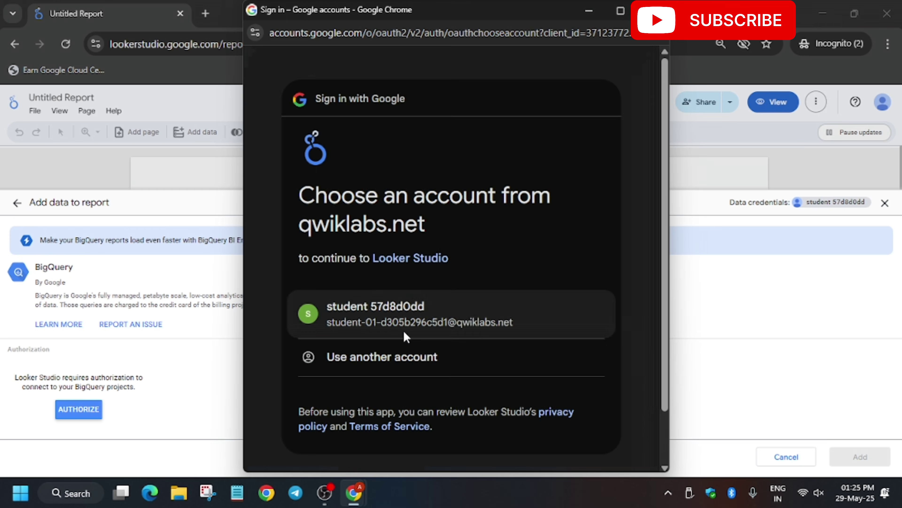
{"action": "left_click", "coordinate": [406, 336]}
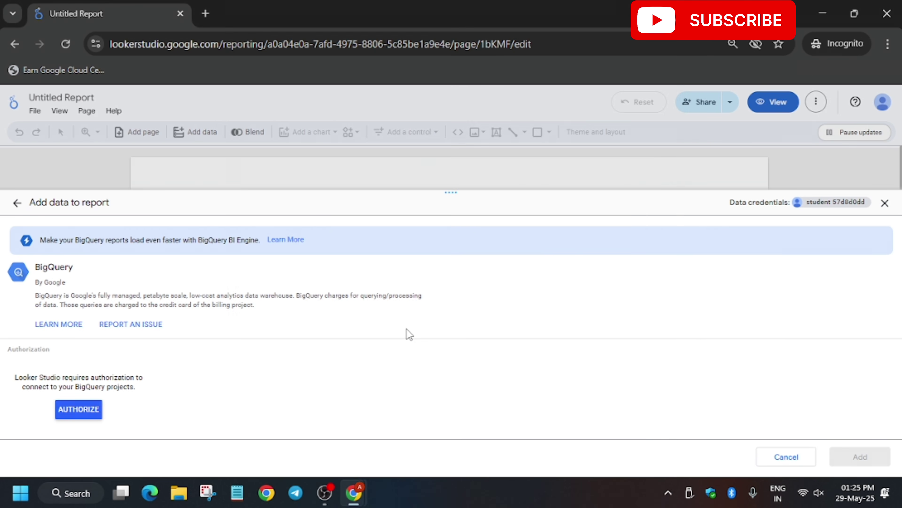
{"action": "scroll", "coordinate": [409, 328], "scroll_direction": "down", "scroll_amount": 2}
{"action": "left_click", "coordinate": [28, 299]}
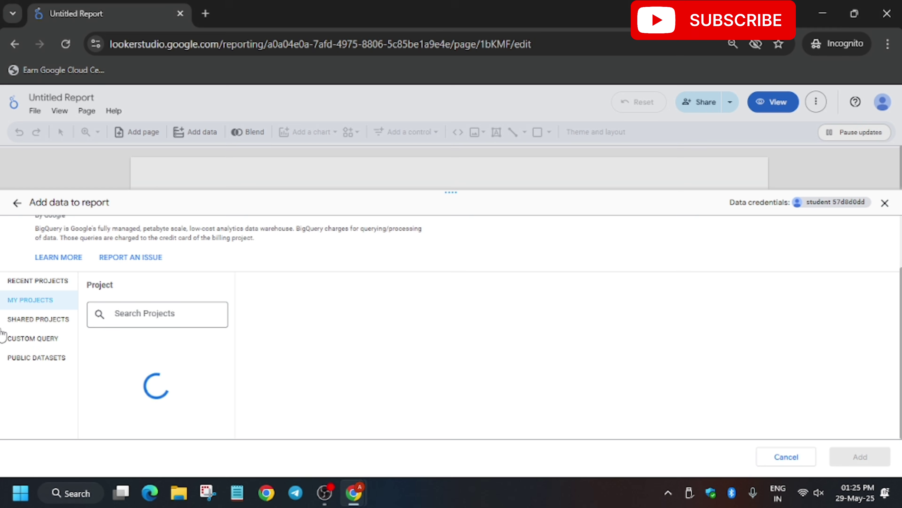
{"action": "scroll", "coordinate": [53, 364], "scroll_direction": "up", "scroll_amount": 2}
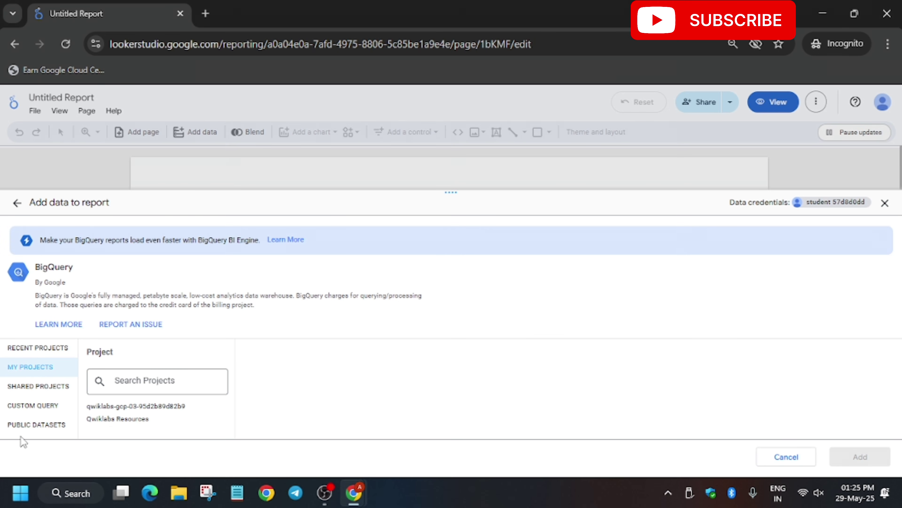
{"action": "left_click", "coordinate": [24, 427]}
{"action": "scroll", "coordinate": [394, 311], "scroll_direction": "down", "scroll_amount": 2}
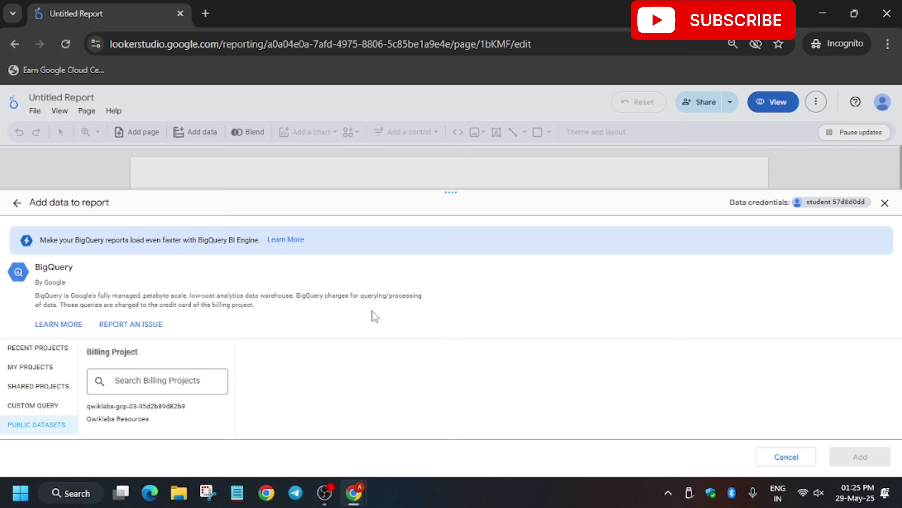
{"action": "left_click", "coordinate": [111, 406]}
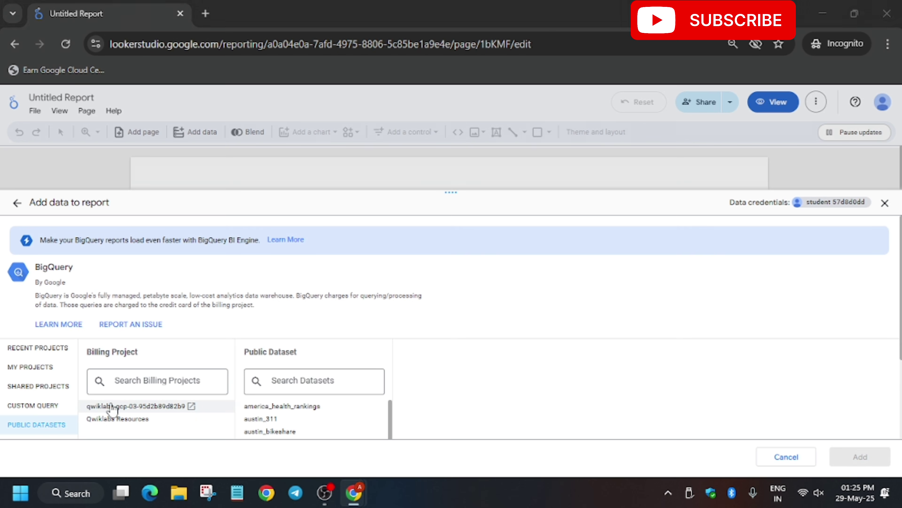
Search for and select the thelook_ecommerce public dataset
{"action": "key", "text": "alt+Tab"}
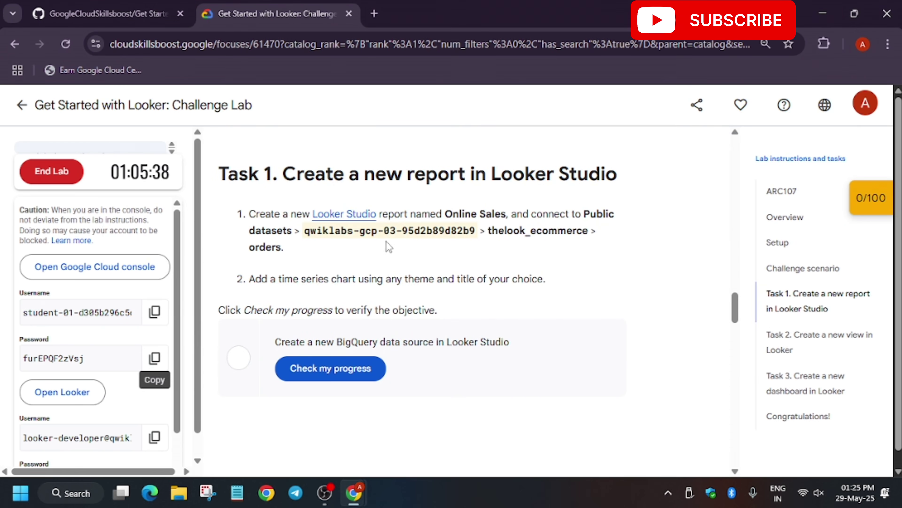
{"action": "double_click", "coordinate": [494, 231]}
{"action": "key", "text": "ctrl+c"}
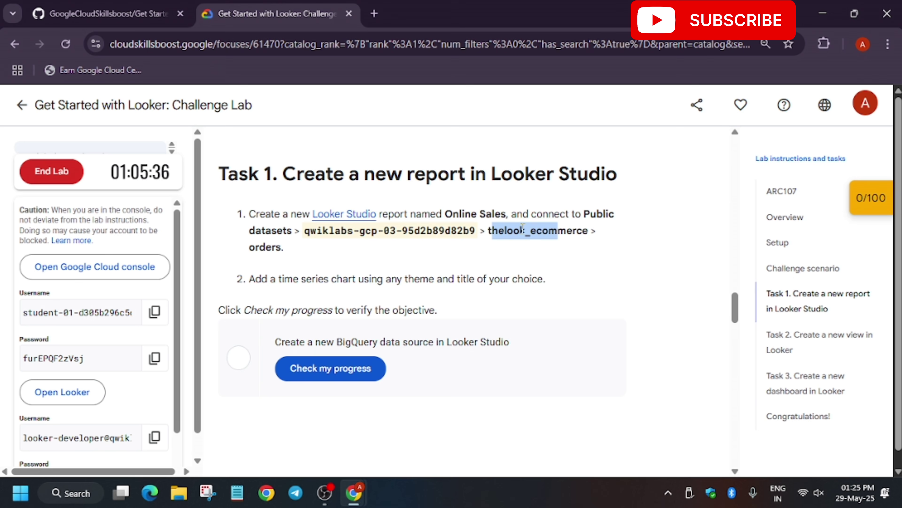
{"action": "left_click", "coordinate": [483, 231]}
{"action": "left_click_drag", "start_coordinate": [490, 230], "coordinate": [585, 236]}
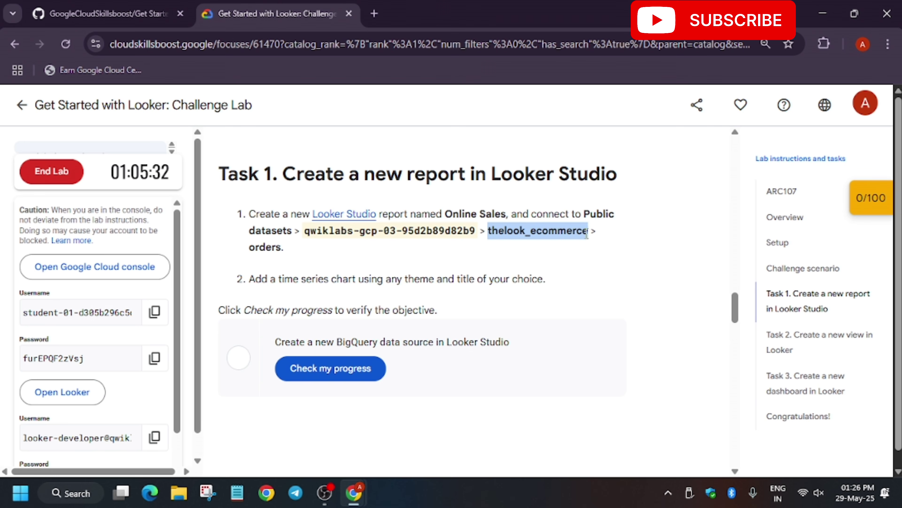
{"action": "key", "text": "alt+Tab"}
{"action": "left_click", "coordinate": [284, 381]}
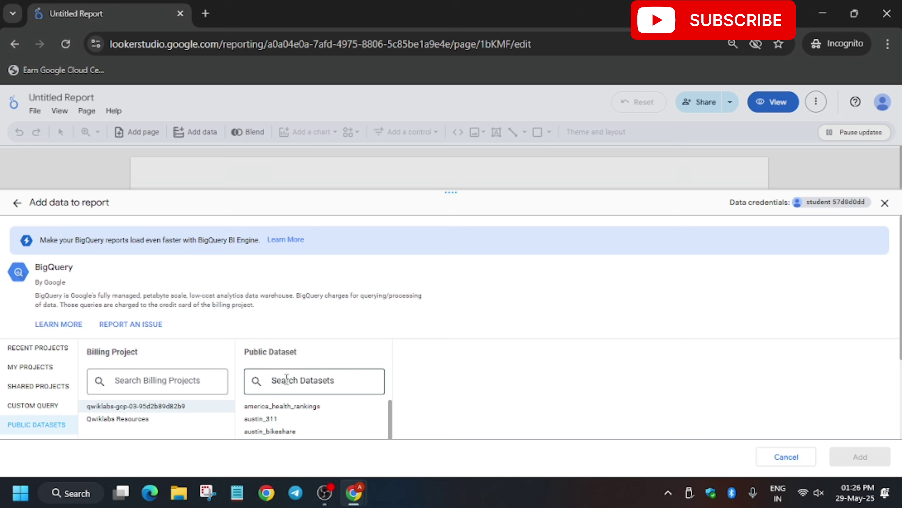
{"action": "key", "text": "ctrl+v"}
{"action": "left_click", "coordinate": [268, 405]}
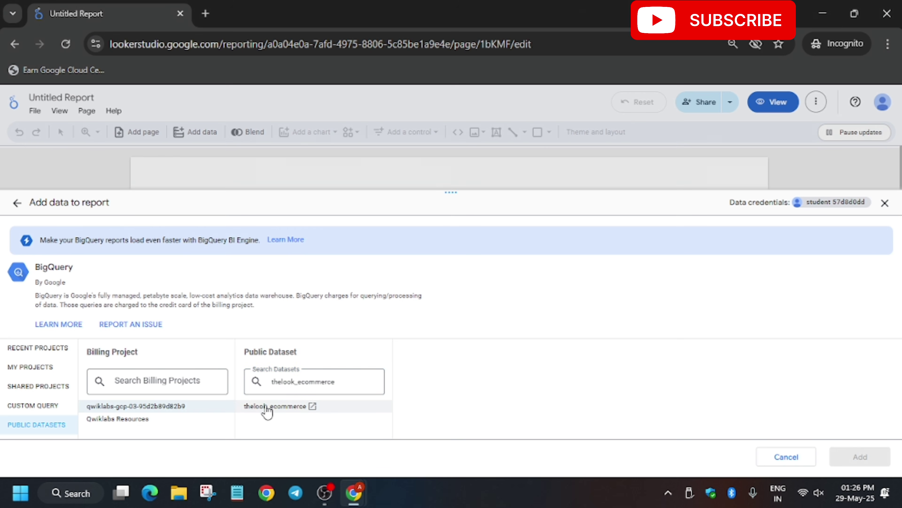
Search for the orders table, add it, and confirm adding it to the report
{"action": "key", "text": "alt+Tab"}
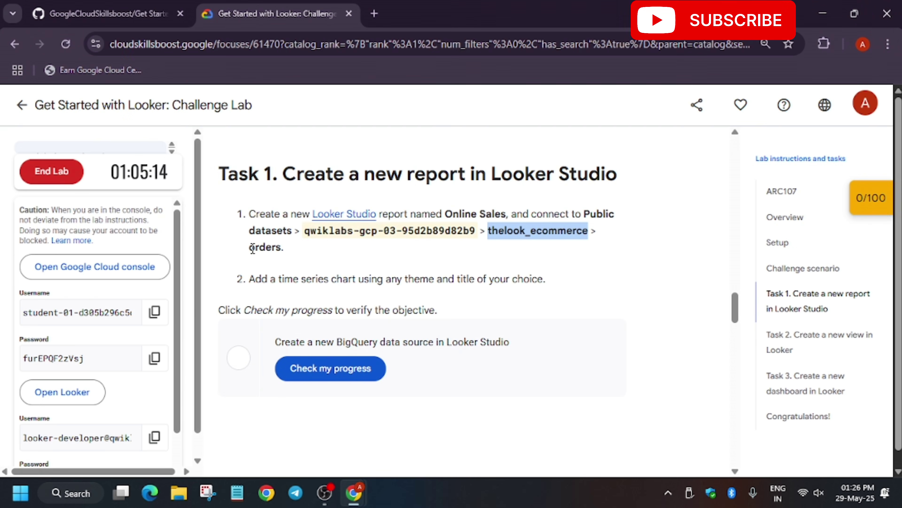
{"action": "left_click_drag", "start_coordinate": [250, 248], "coordinate": [288, 253]}
{"action": "key", "text": "ctrl+c"}
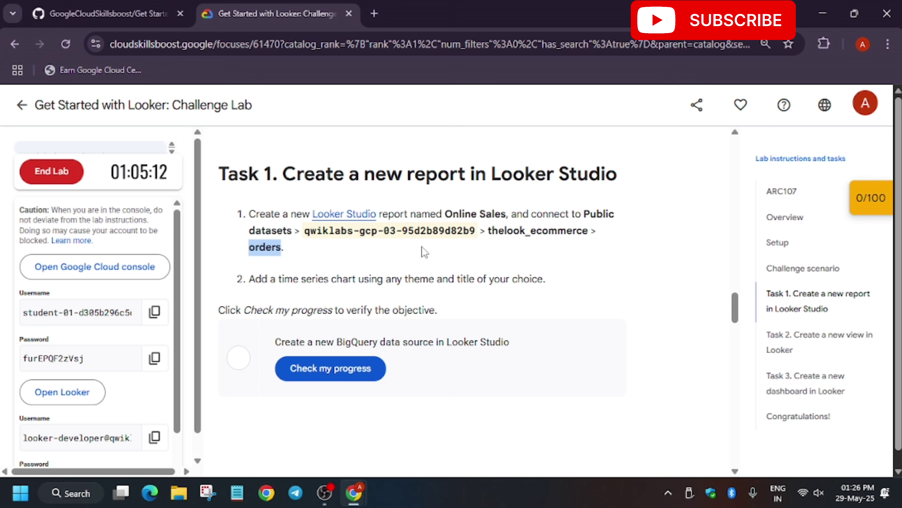
{"action": "key", "text": "alt+Tab"}
{"action": "left_click", "coordinate": [463, 379]}
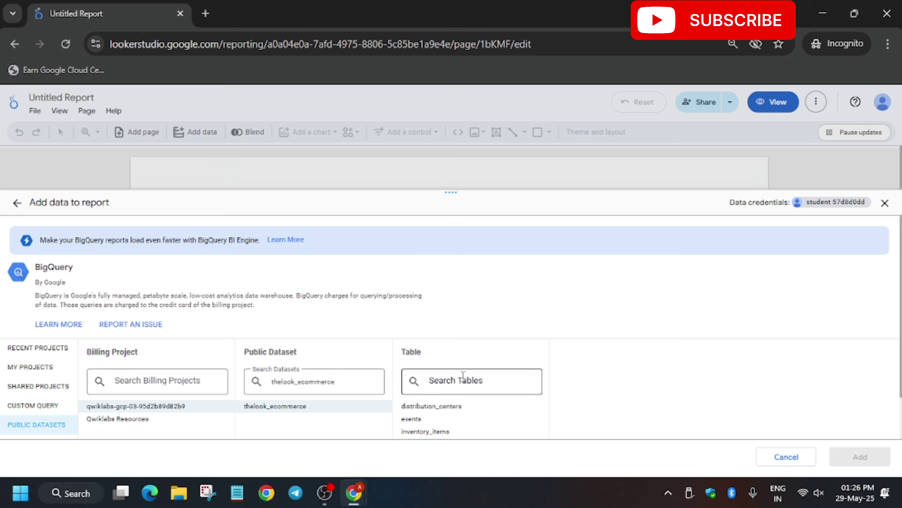
{"action": "key", "text": "ctrl+v"}
{"action": "left_click", "coordinate": [411, 406]}
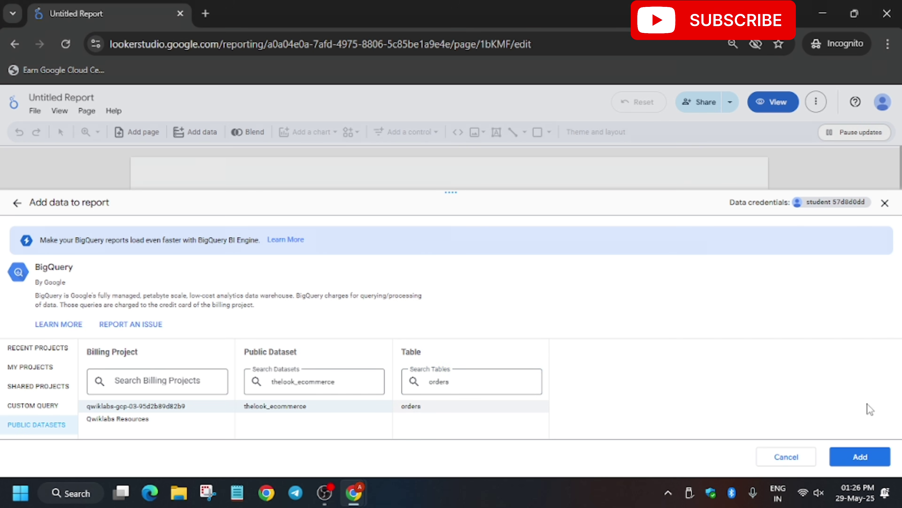
{"action": "left_click", "coordinate": [862, 457]}
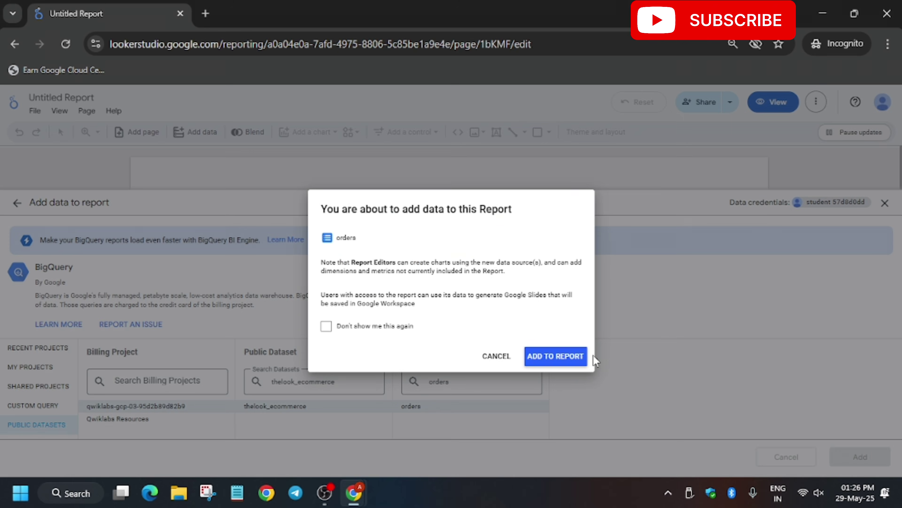
{"action": "left_click", "coordinate": [570, 361]}
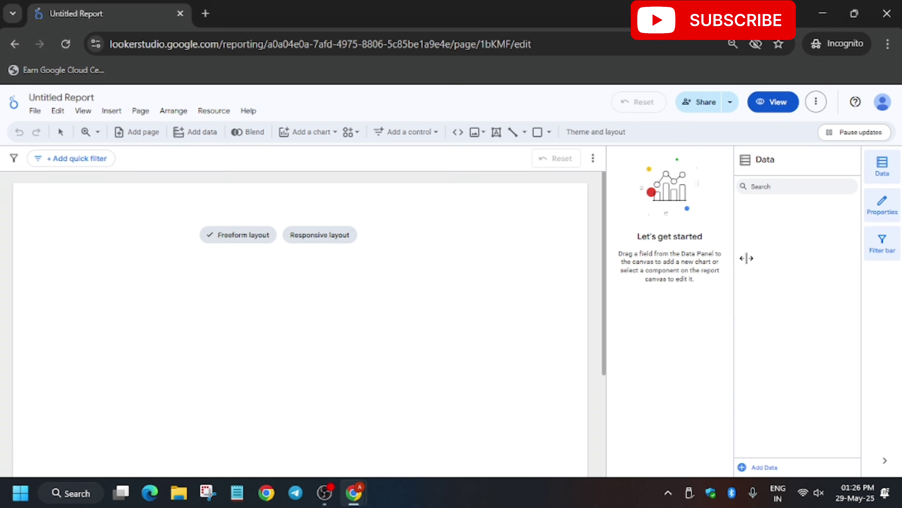
Run Check my progress so Task 1 is marked complete
{"action": "key", "text": "alt+Tab"}
{"action": "left_click", "coordinate": [360, 373]}
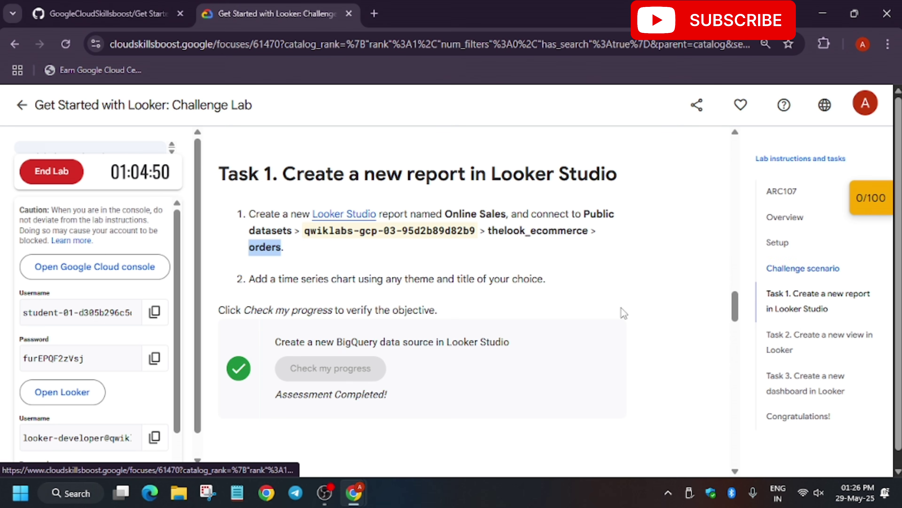
{"action": "scroll", "coordinate": [329, 392], "scroll_direction": "down", "scroll_amount": 5}
{"action": "scroll", "coordinate": [328, 392], "scroll_direction": "down", "scroll_amount": 4}
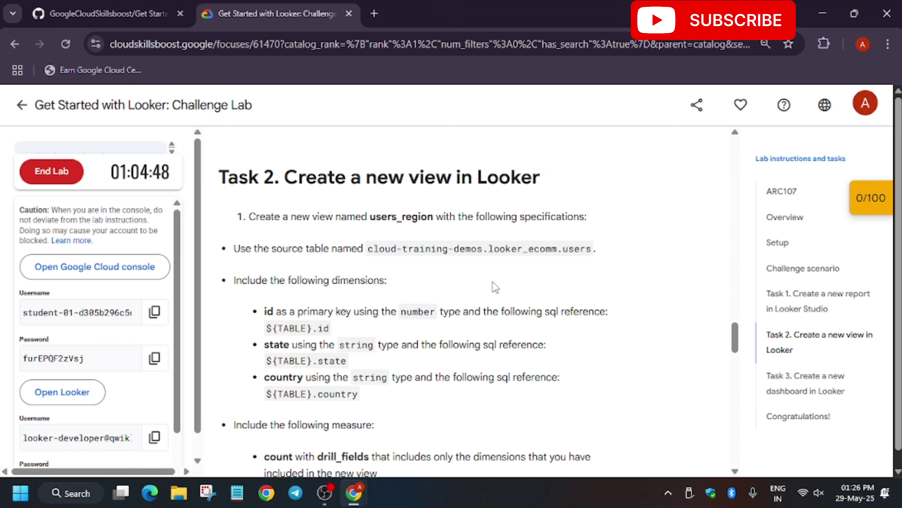
{"action": "scroll", "coordinate": [34, 326], "scroll_direction": "down", "scroll_amount": 1}
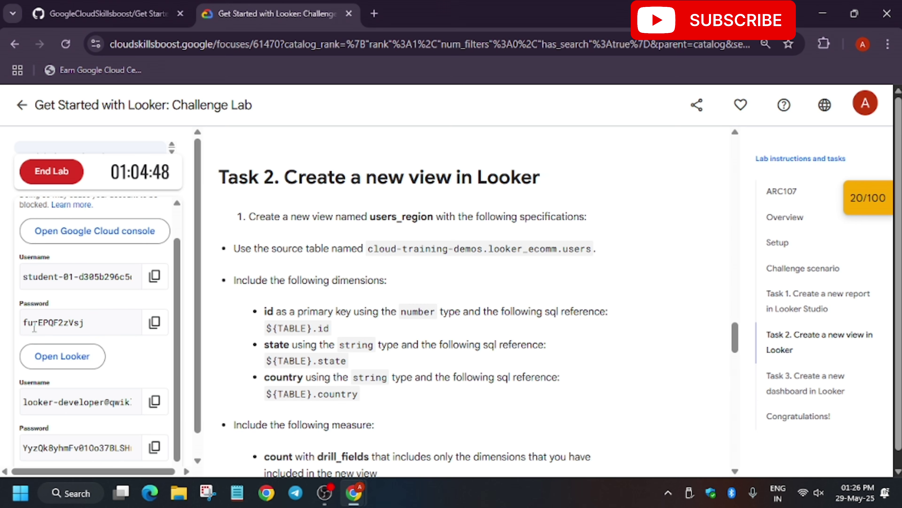
Open the Looker login link in an incognito window
{"action": "right_click", "coordinate": [44, 356]}
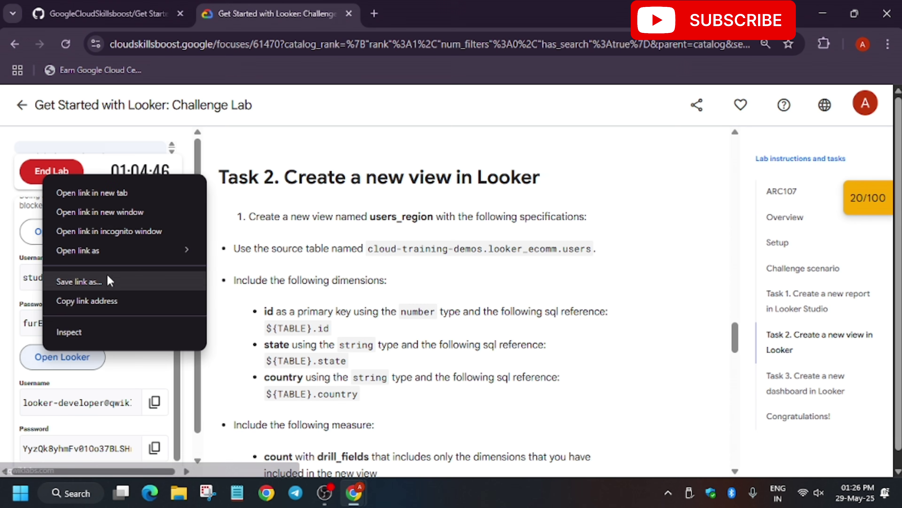
{"action": "left_click", "coordinate": [161, 232]}
{"action": "left_click", "coordinate": [176, 17]}
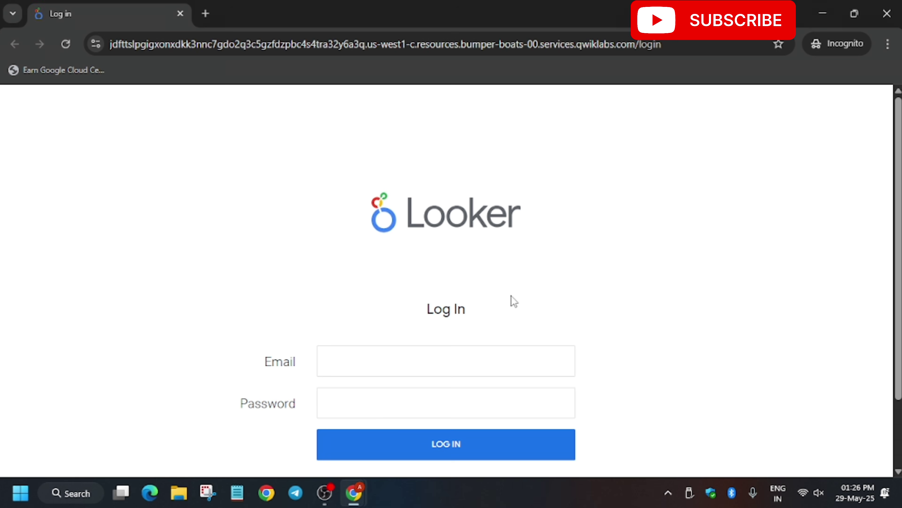
Paste the lab's Looker username and password into the login form and log in
{"action": "key", "text": "alt+Tab"}
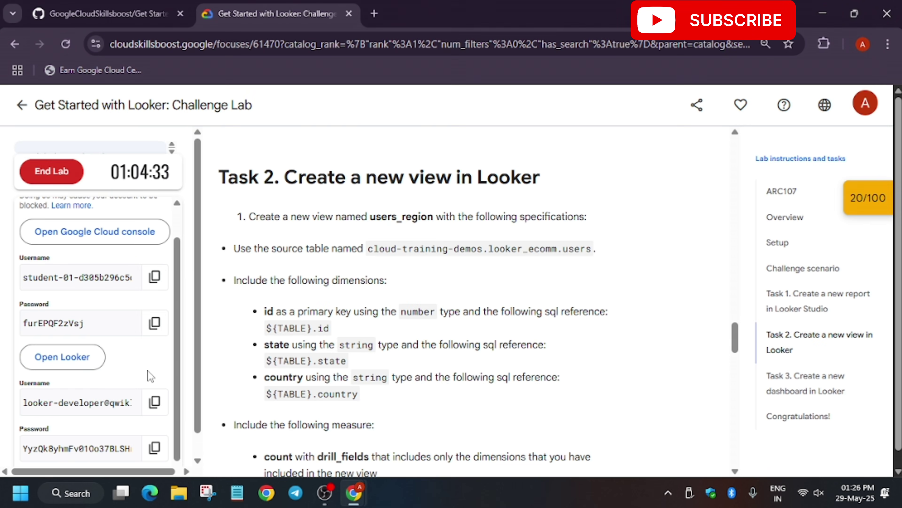
{"action": "key", "text": "alt+Tab"}
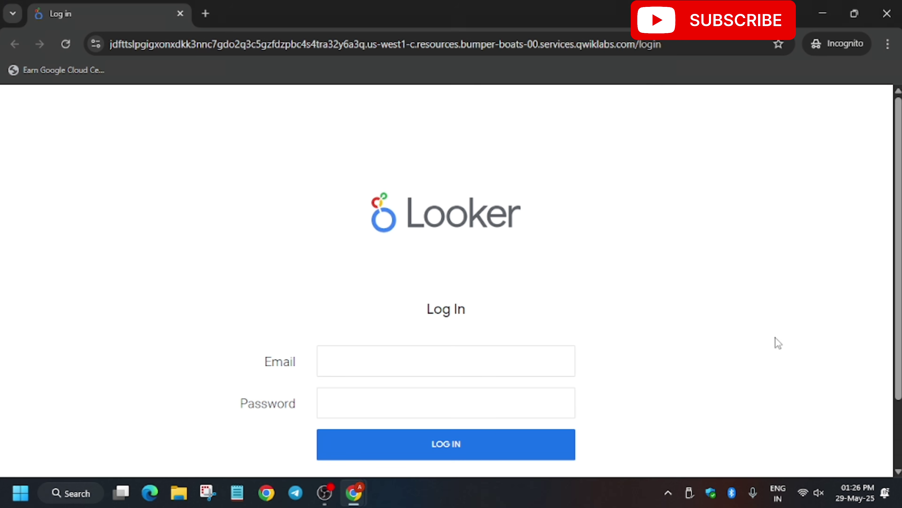
{"action": "key", "text": "Tab"}
{"action": "key", "text": "ctrl+v"}
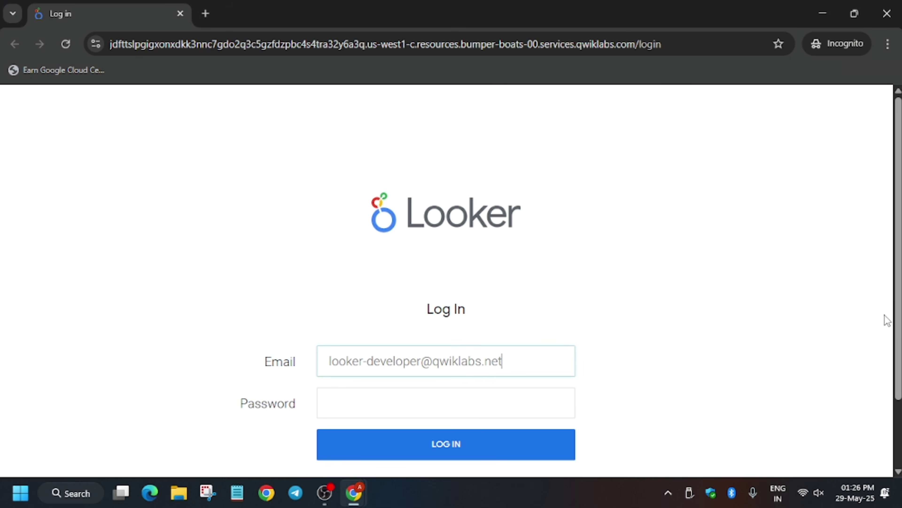
{"action": "key", "text": "alt+Tab"}
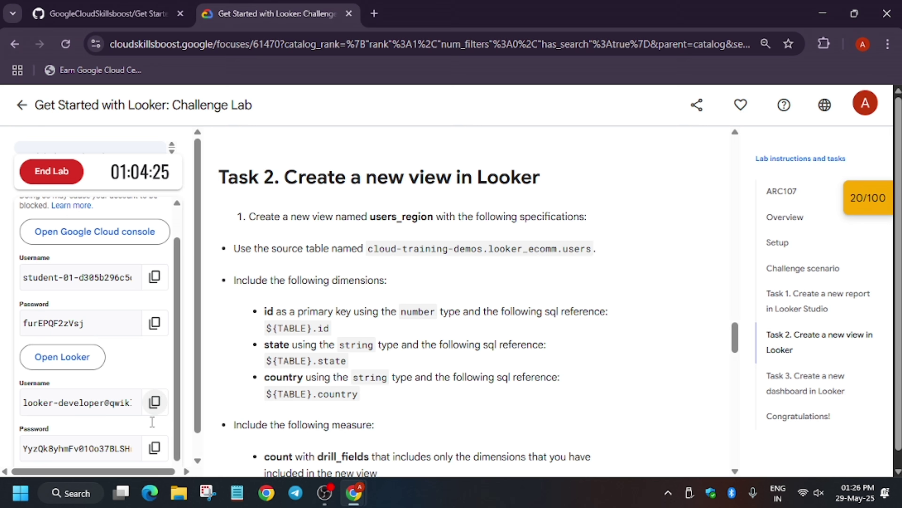
{"action": "left_click", "coordinate": [155, 447]}
{"action": "key", "text": "alt+Tab"}
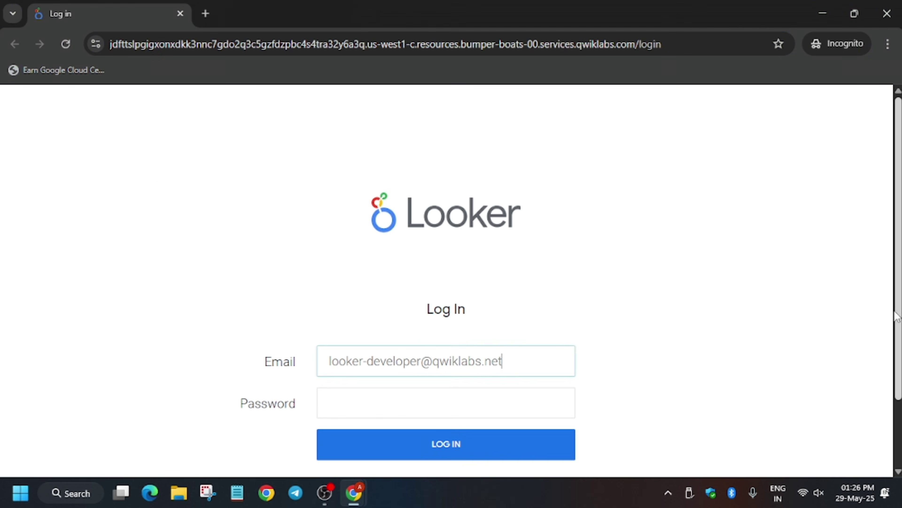
{"action": "left_click", "coordinate": [563, 407]}
{"action": "key", "text": "ctrl+v"}
{"action": "left_click", "coordinate": [543, 446]}
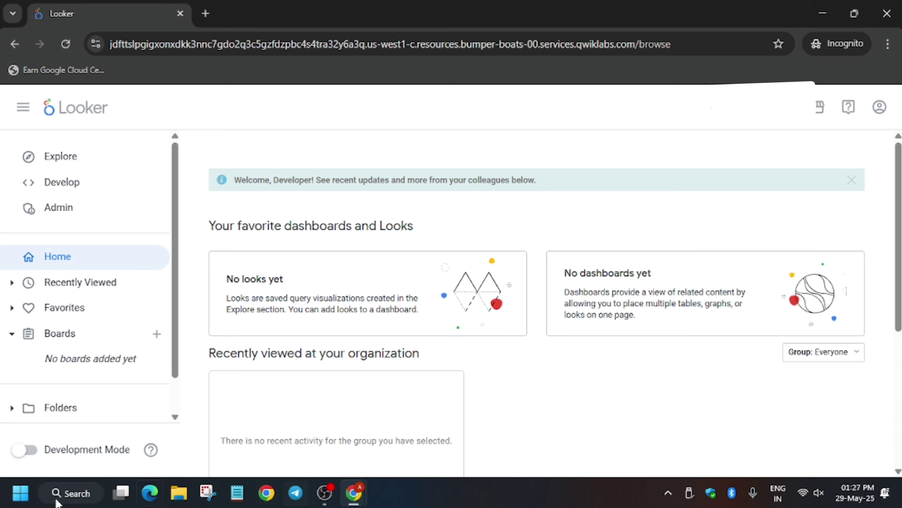
Enable Development Mode and open the qwiklabs-ecommerce project under Develop
{"action": "left_click", "coordinate": [21, 451]}
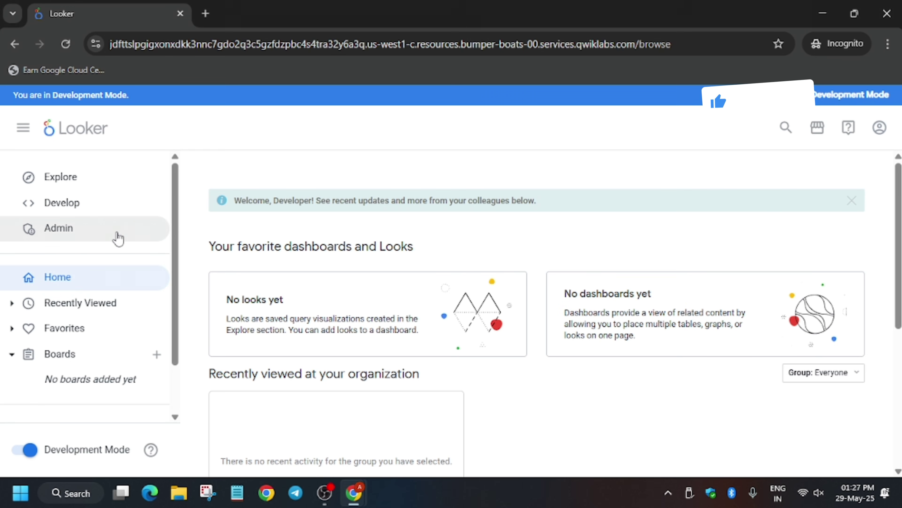
{"action": "left_click", "coordinate": [114, 206]}
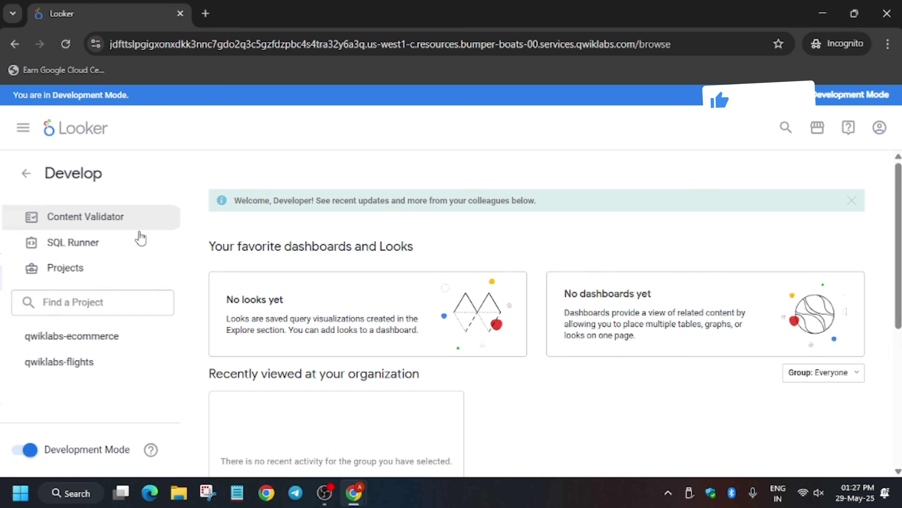
{"action": "left_click", "coordinate": [34, 336]}
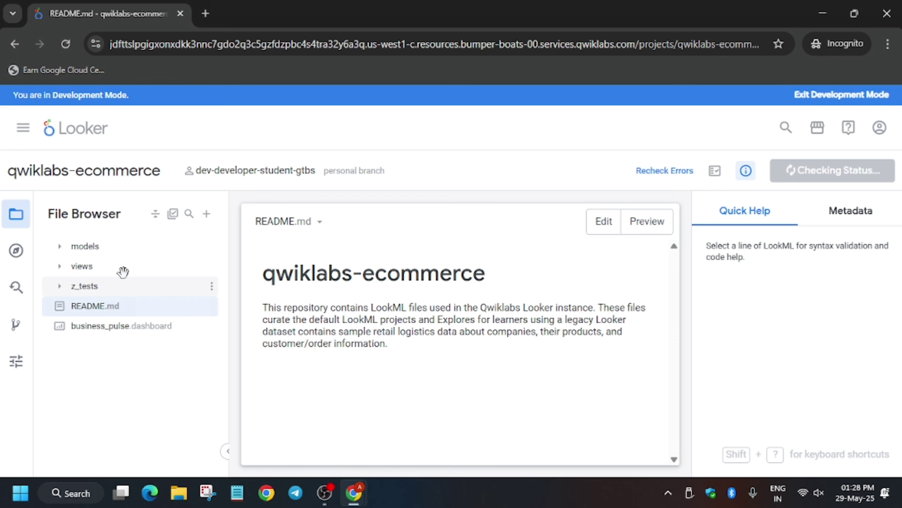
Create a new view file named users_region in the views folder
{"action": "left_click", "coordinate": [210, 267]}
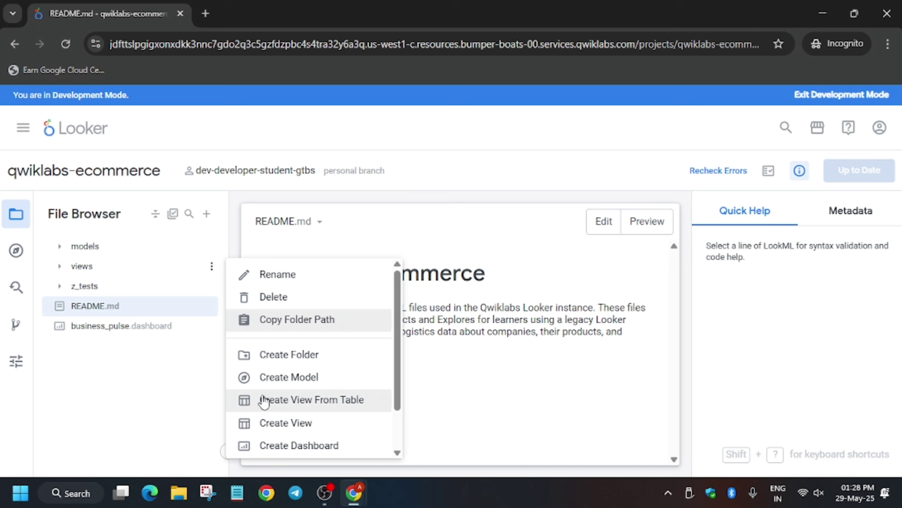
{"action": "left_click", "coordinate": [260, 423]}
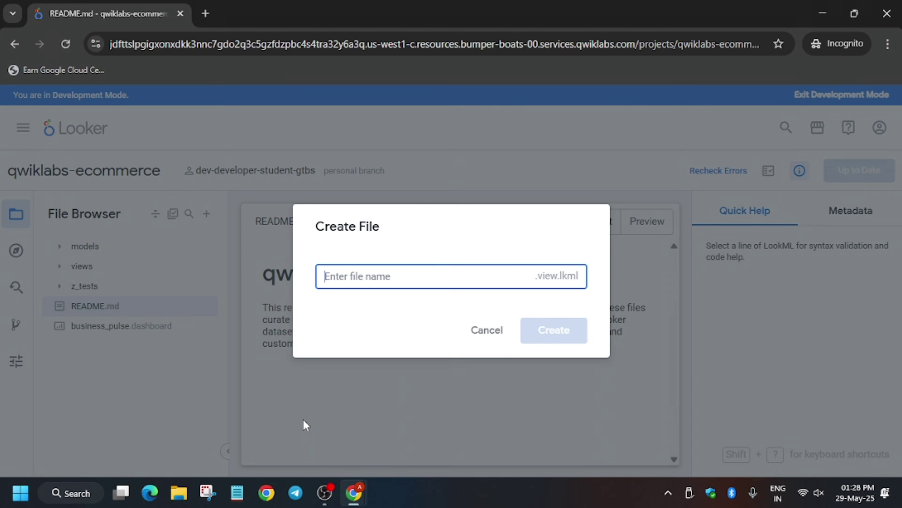
{"action": "key", "text": "alt+Tab"}
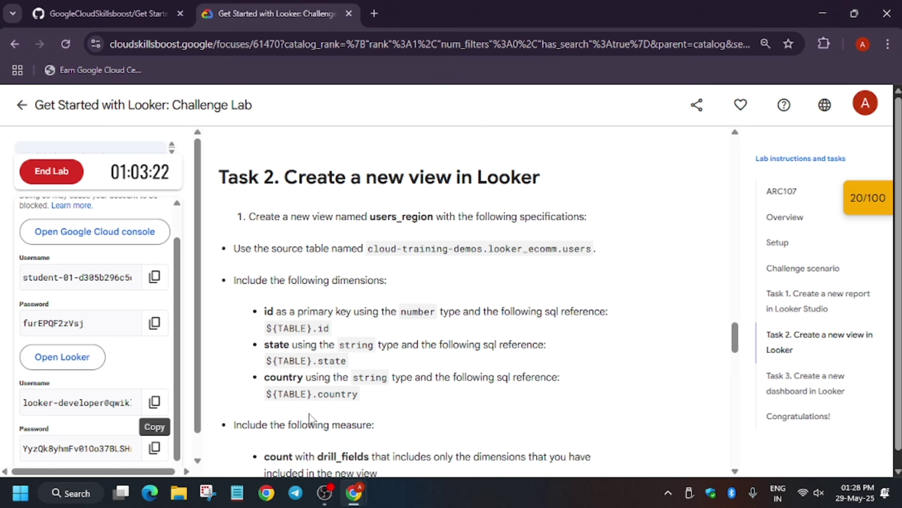
{"action": "left_click", "coordinate": [110, 4]}
{"action": "scroll", "coordinate": [762, 239], "scroll_direction": "up", "scroll_amount": 5}
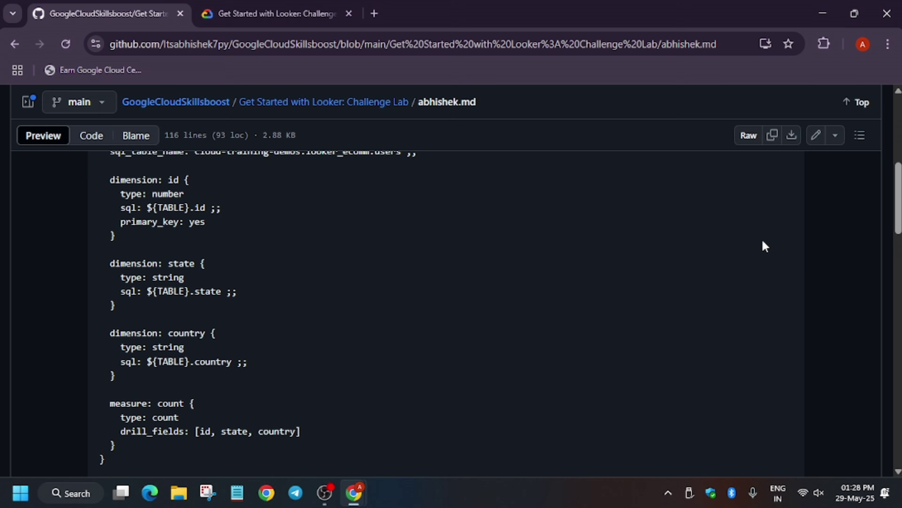
{"action": "scroll", "coordinate": [764, 245], "scroll_direction": "up", "scroll_amount": 5}
{"action": "left_click", "coordinate": [792, 353]}
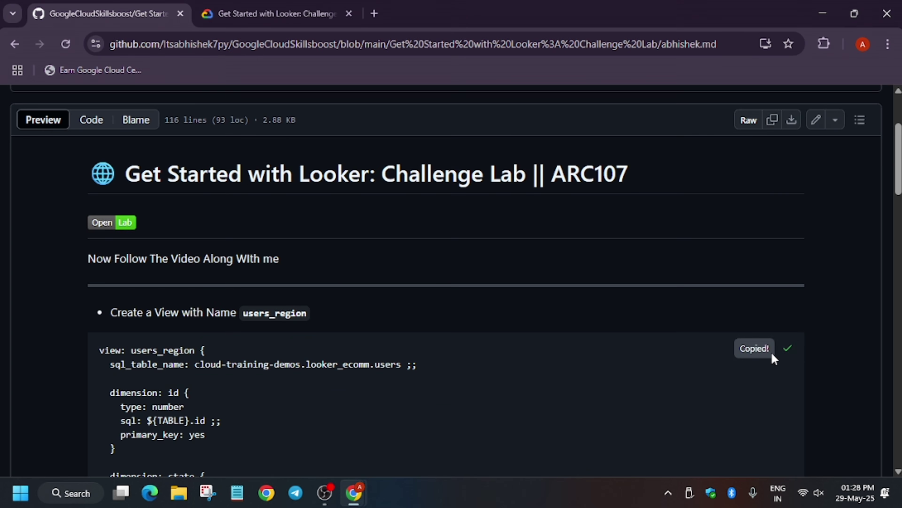
{"action": "key", "text": "alt+Tab"}
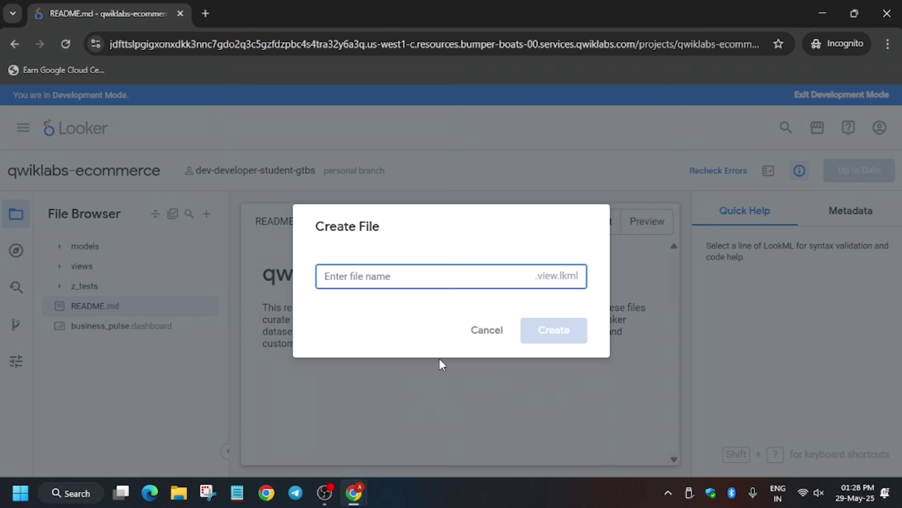
{"action": "key", "text": "alt+Tab"}
{"action": "left_click", "coordinate": [236, 7]}
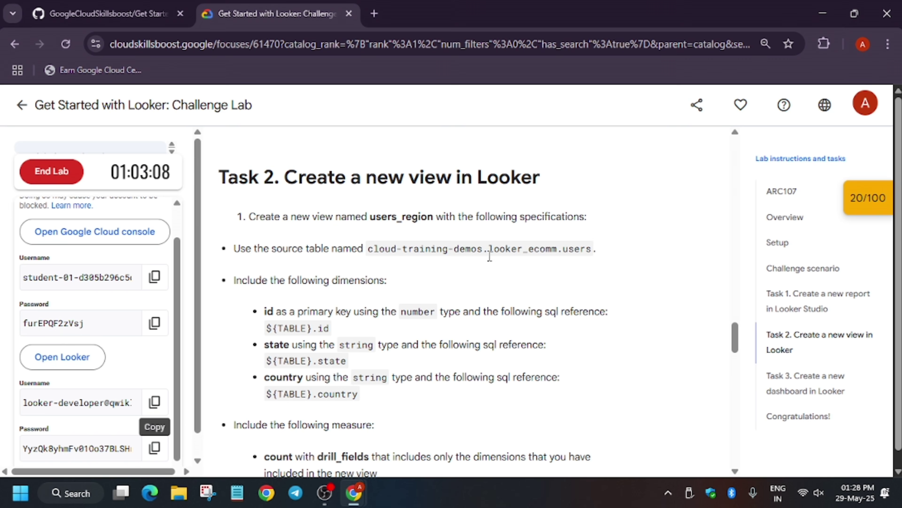
{"action": "left_click_drag", "start_coordinate": [370, 217], "coordinate": [430, 219]}
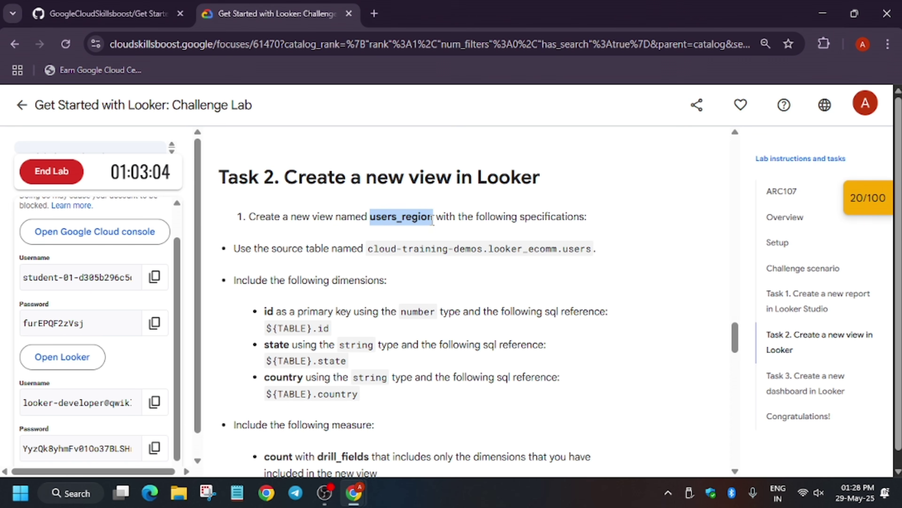
{"action": "key", "text": "alt+Tab"}
{"action": "key", "text": "ctrl+v"}
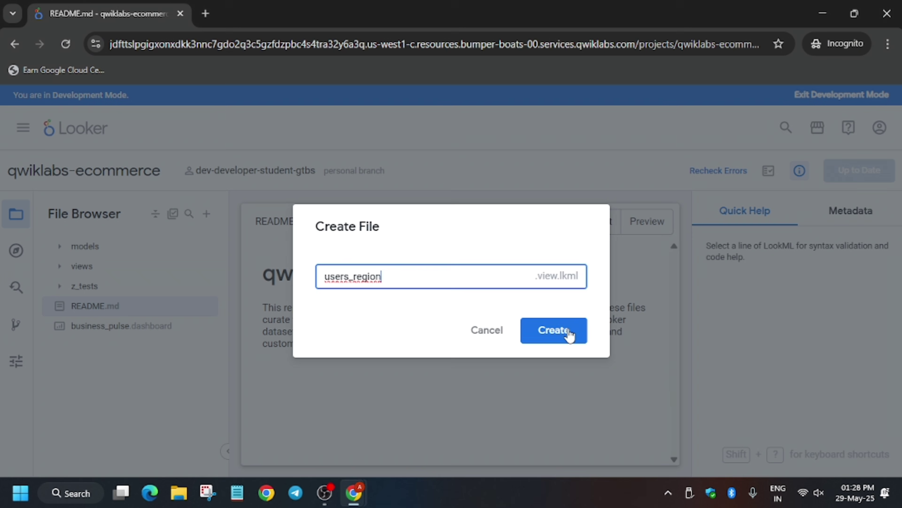
{"action": "left_click", "coordinate": [574, 339]}
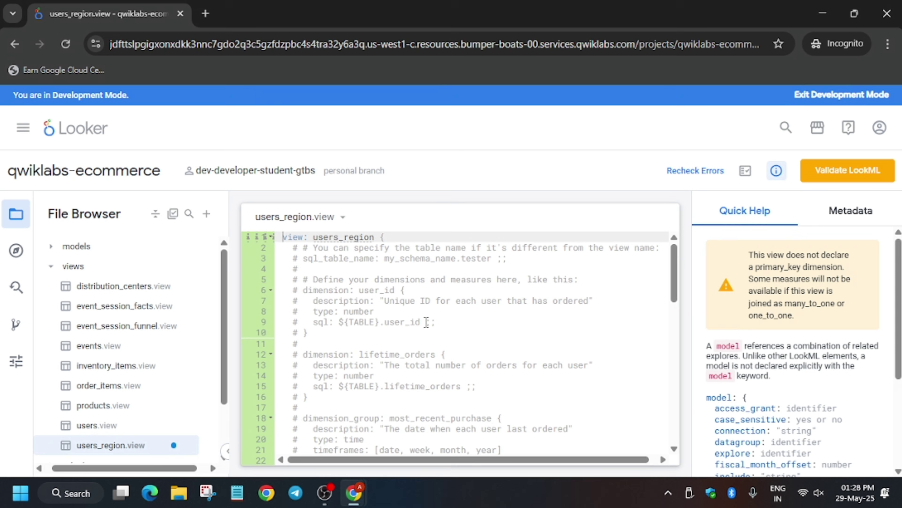
Replace the users_region placeholder code with the solution LookML from GitHub and save
{"action": "key", "text": "alt+Tab"}
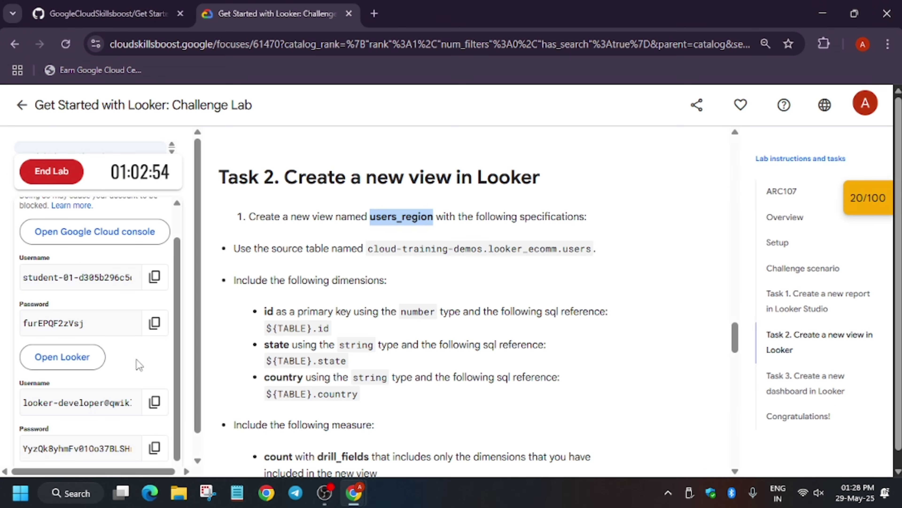
{"action": "left_click", "coordinate": [105, 5]}
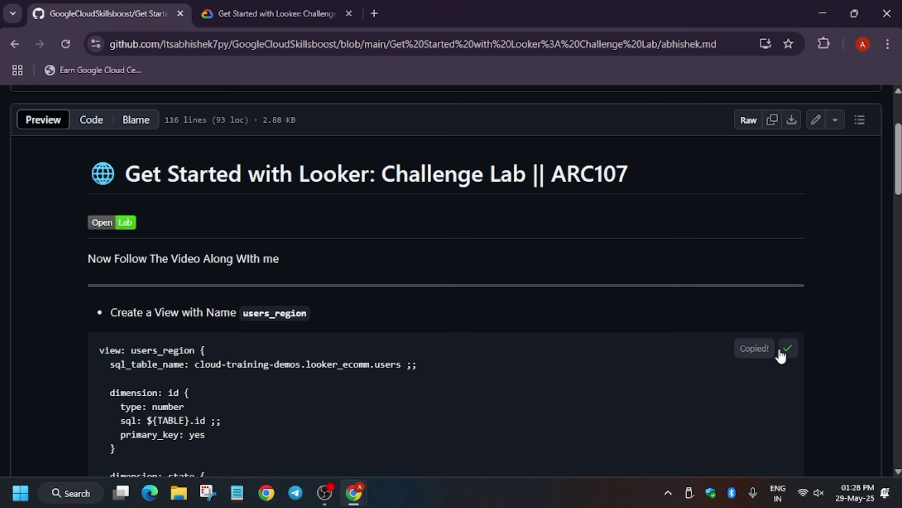
{"action": "left_click", "coordinate": [788, 347]}
{"action": "key", "text": "alt+Tab"}
{"action": "left_click", "coordinate": [415, 337]}
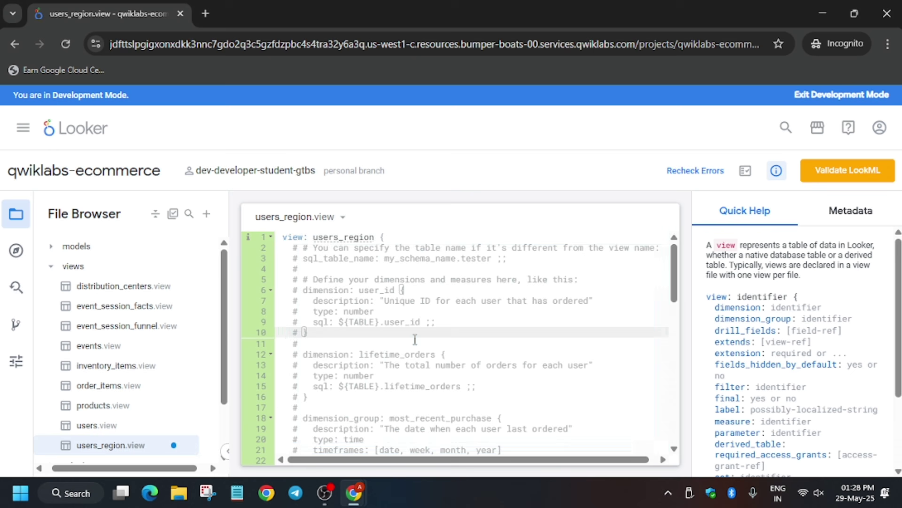
{"action": "key", "text": "ctrl+a"}
{"action": "key", "text": "BackSpace"}
{"action": "key", "text": "ctrl+v"}
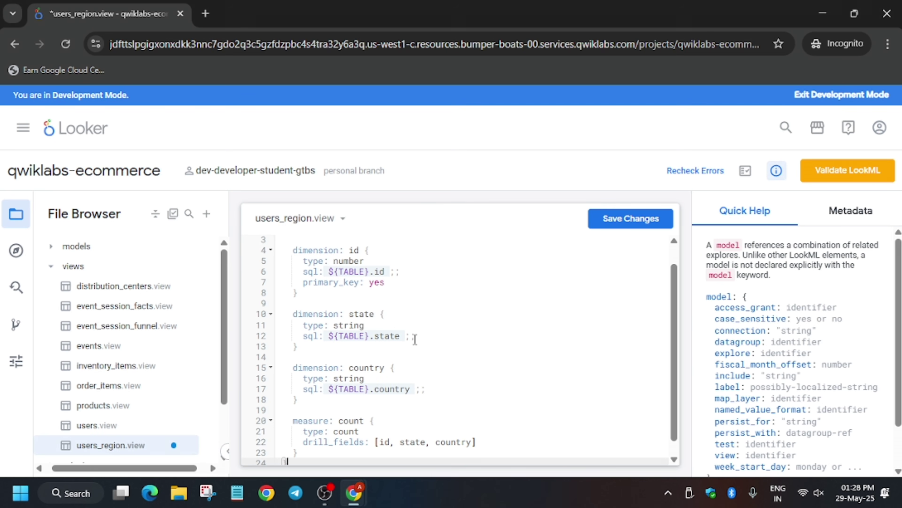
{"action": "left_click", "coordinate": [628, 219]}
{"action": "key", "text": "alt+Tab"}
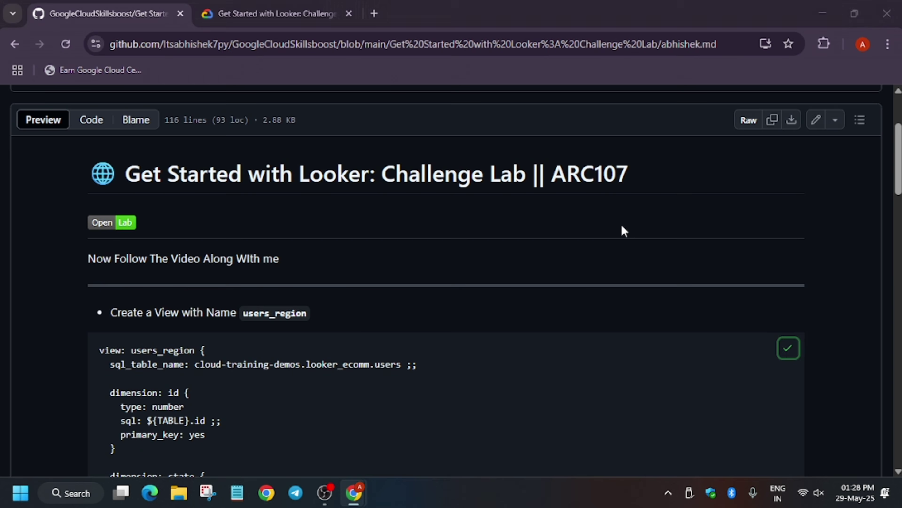
{"action": "scroll", "coordinate": [517, 312], "scroll_direction": "down", "scroll_amount": 10}
{"action": "scroll", "coordinate": [519, 320], "scroll_direction": "up", "scroll_amount": 6}
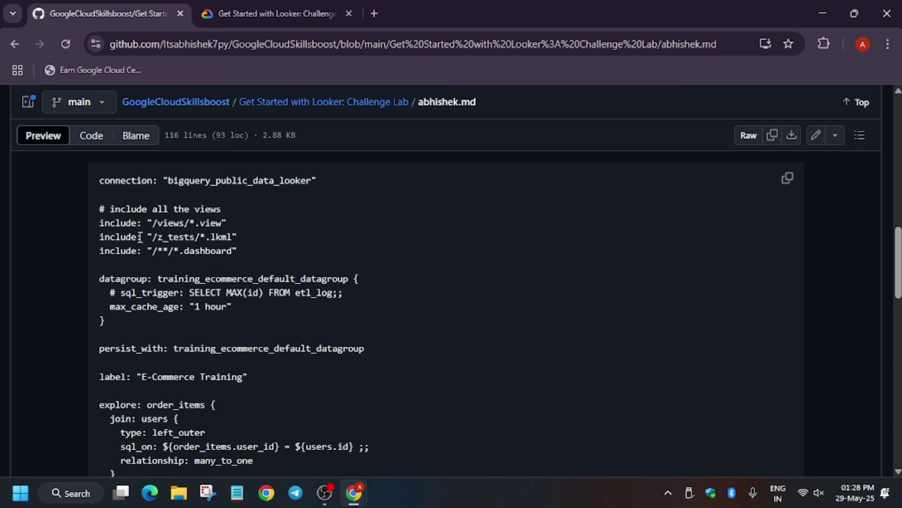
{"action": "key", "text": "alt+Tab"}
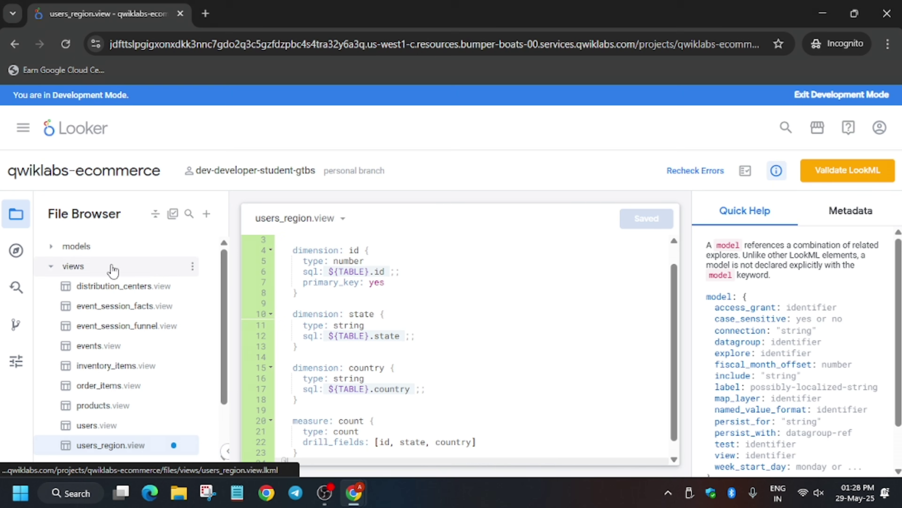
Replace the training_ecommerce model code with the solution including the users_region join, and save
{"action": "left_click", "coordinate": [106, 247]}
{"action": "left_click", "coordinate": [114, 267]}
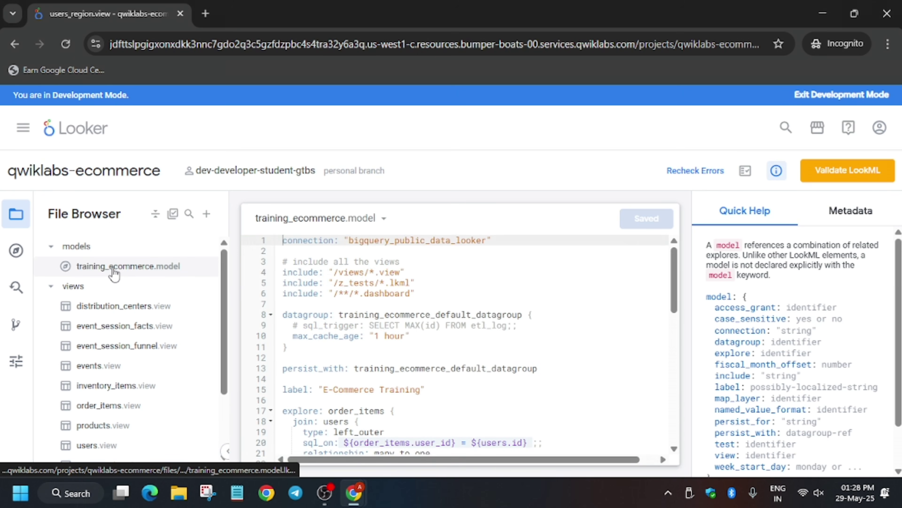
{"action": "key", "text": "alt+Tab"}
{"action": "key", "text": "alt+Tab"}
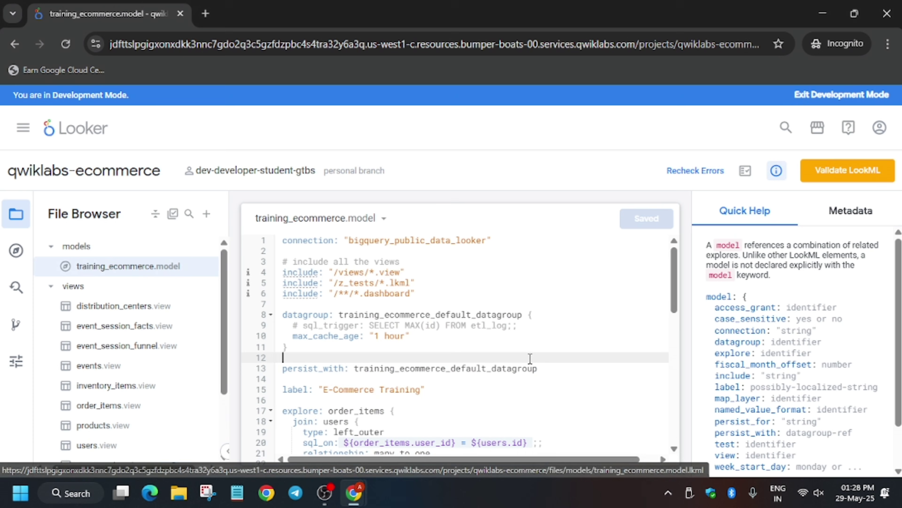
{"action": "key", "text": "ctrl+a"}
{"action": "key", "text": "Delete"}
{"action": "key", "text": "alt+Tab"}
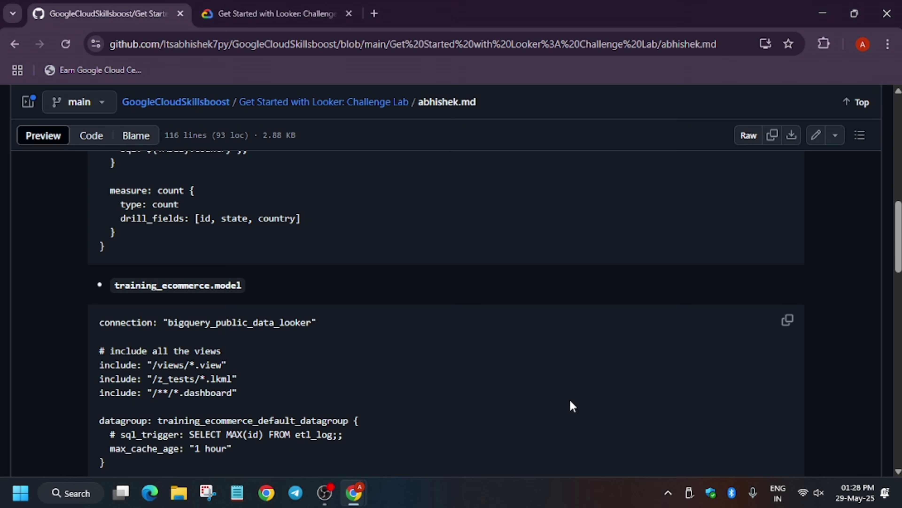
{"action": "left_click", "coordinate": [788, 320]}
{"action": "key", "text": "alt+Tab"}
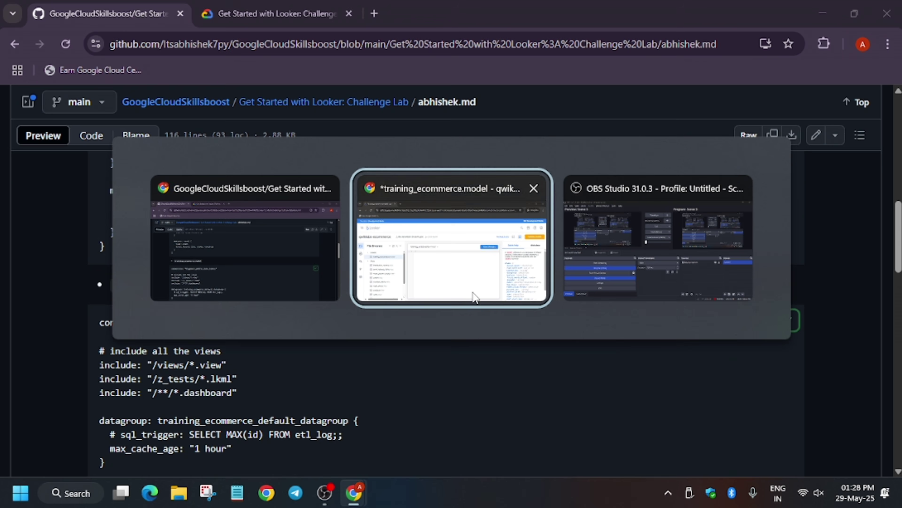
{"action": "key", "text": "ctrl+v"}
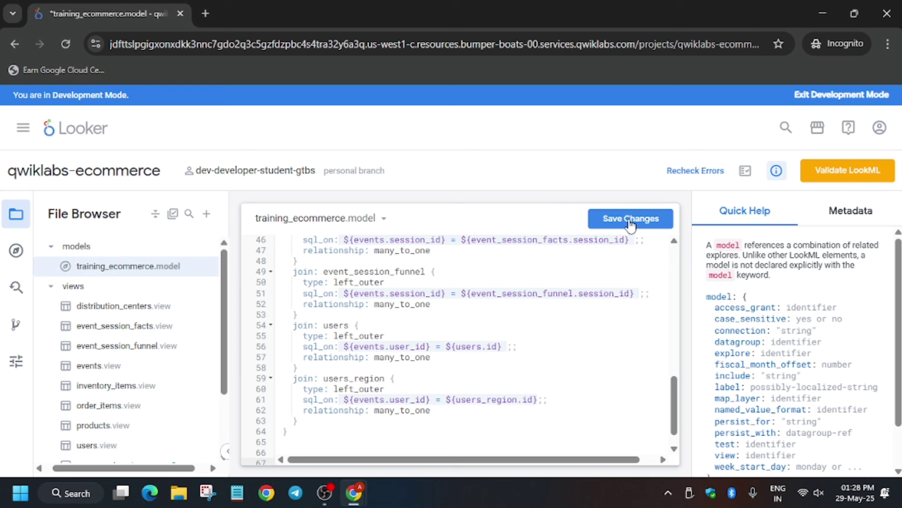
{"action": "left_click", "coordinate": [629, 224]}
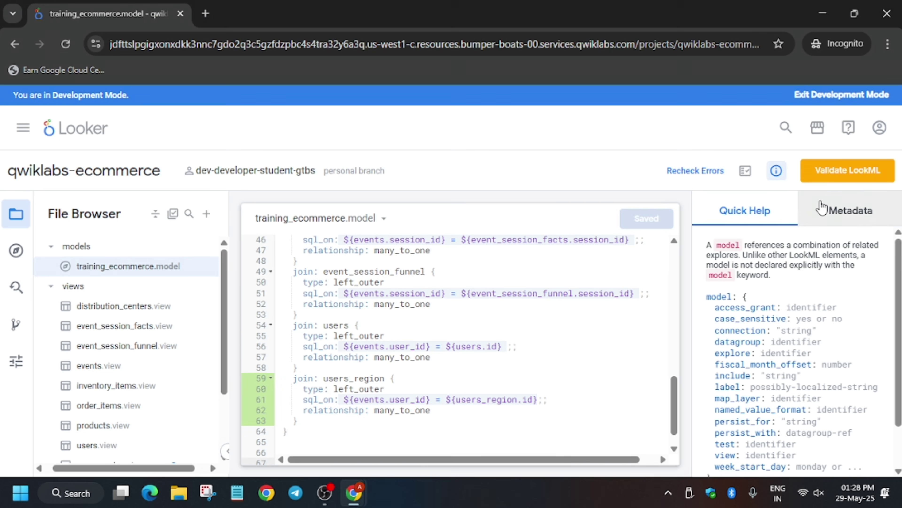
Validate the LookML, commit and push the changes, then deploy to production
{"action": "left_click", "coordinate": [834, 182]}
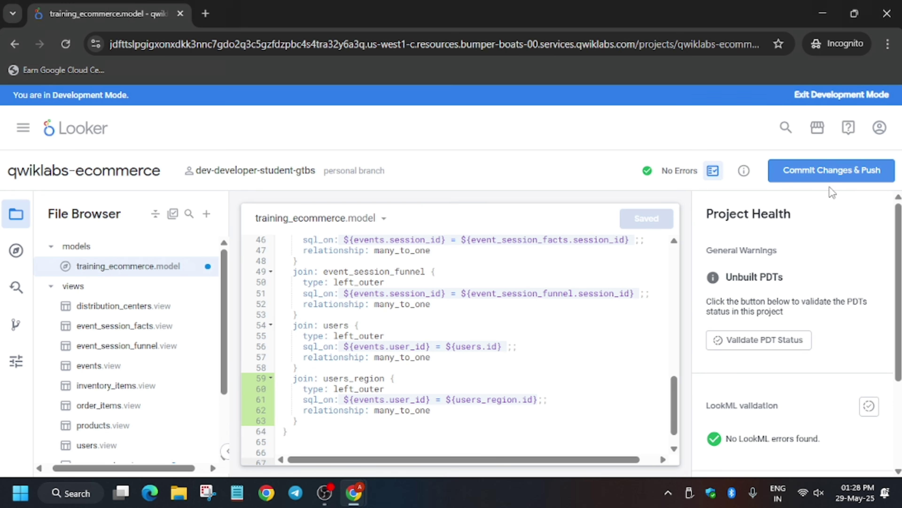
{"action": "left_click", "coordinate": [832, 176]}
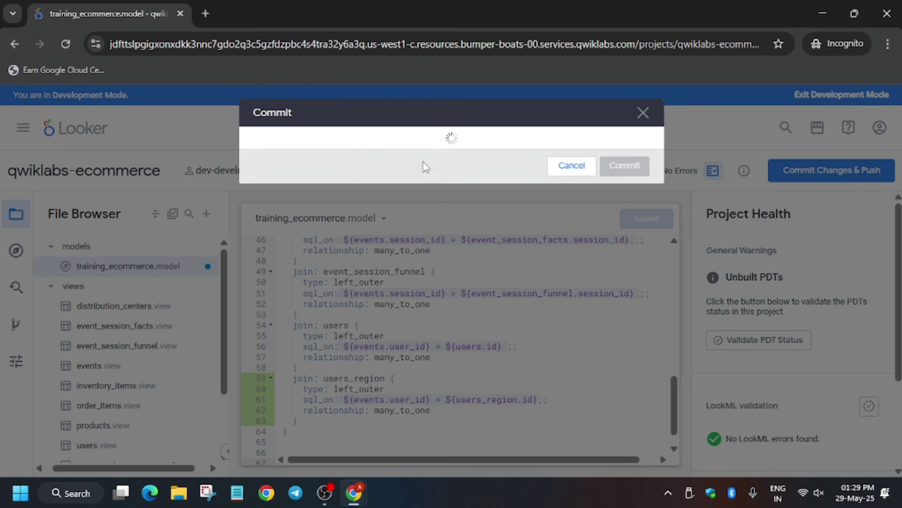
{"action": "type", "text": "Like  tyhe vudeo"}
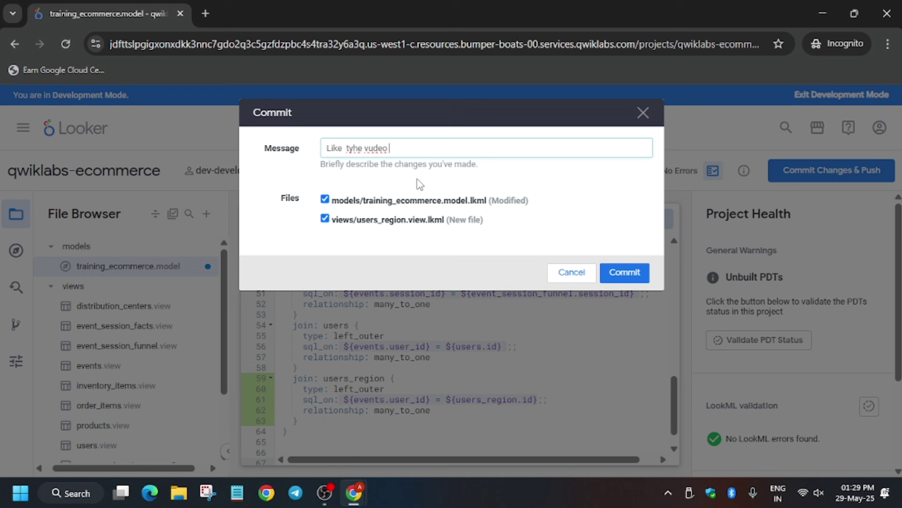
{"action": "left_click", "coordinate": [632, 272]}
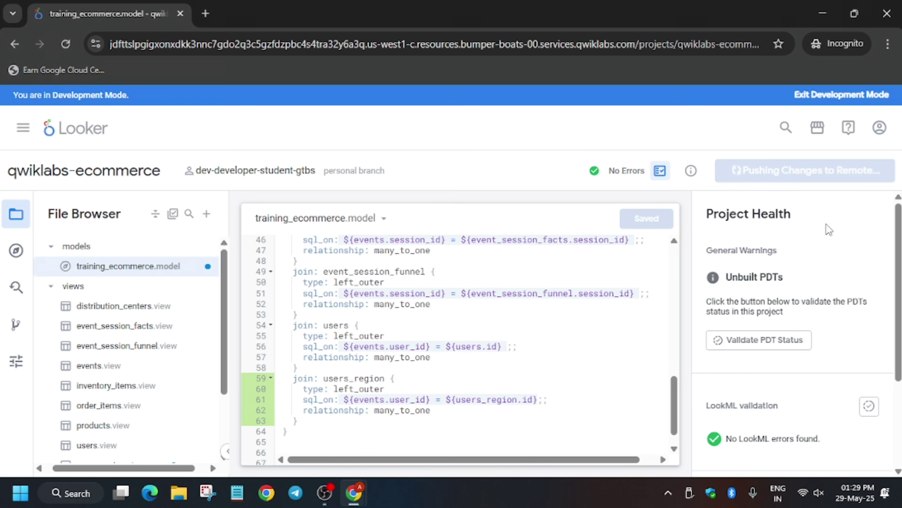
{"action": "left_click", "coordinate": [861, 182]}
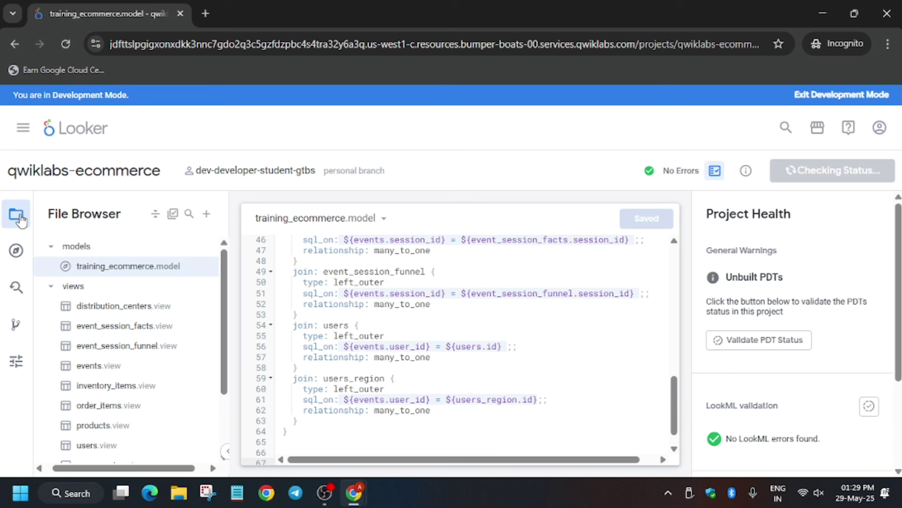
{"action": "middle_click", "coordinate": [78, 137]}
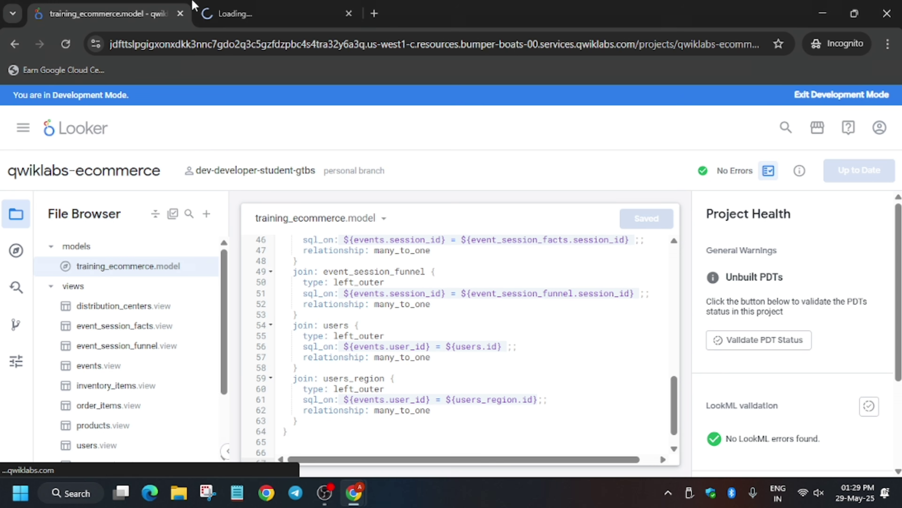
In the Challenge Lab instructions, run the Check my progress verification for Task 3
{"action": "left_click", "coordinate": [263, 4]}
{"action": "key", "text": "alt+Tab"}
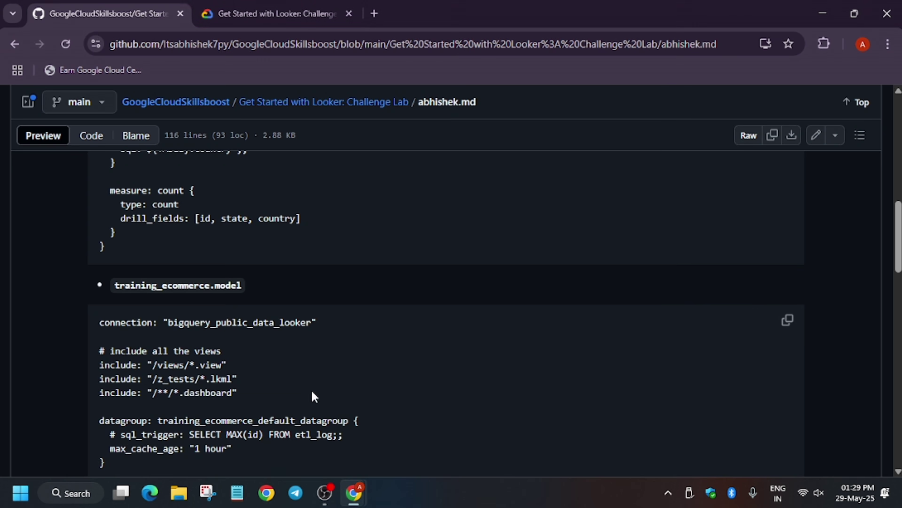
{"action": "left_click", "coordinate": [234, 6]}
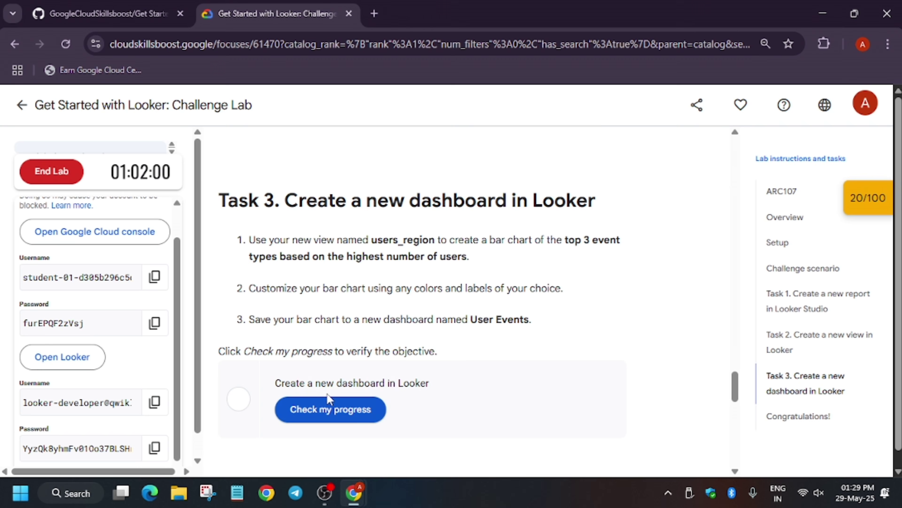
{"action": "left_click", "coordinate": [331, 409]}
Run Check my progress for Task 2 and confirm the score rises to 70/100
{"action": "scroll", "coordinate": [371, 370], "scroll_direction": "up", "scroll_amount": 5}
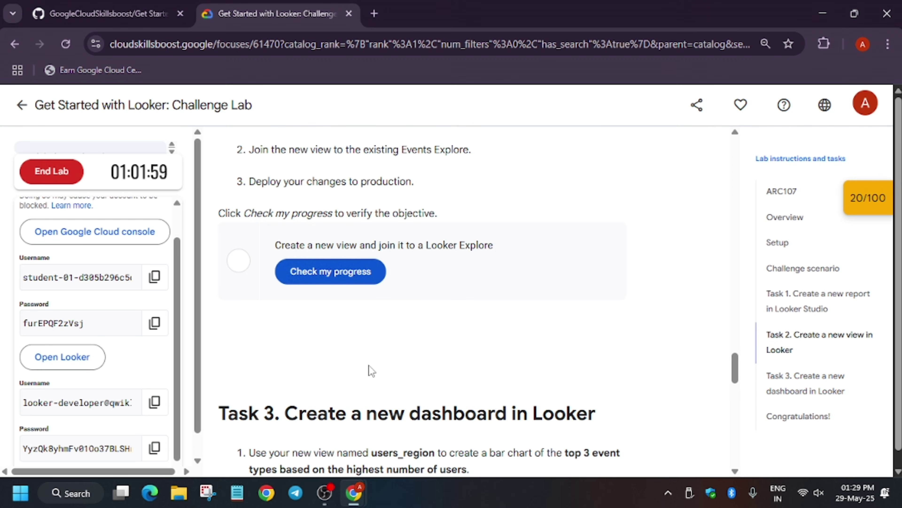
{"action": "left_click", "coordinate": [369, 272]}
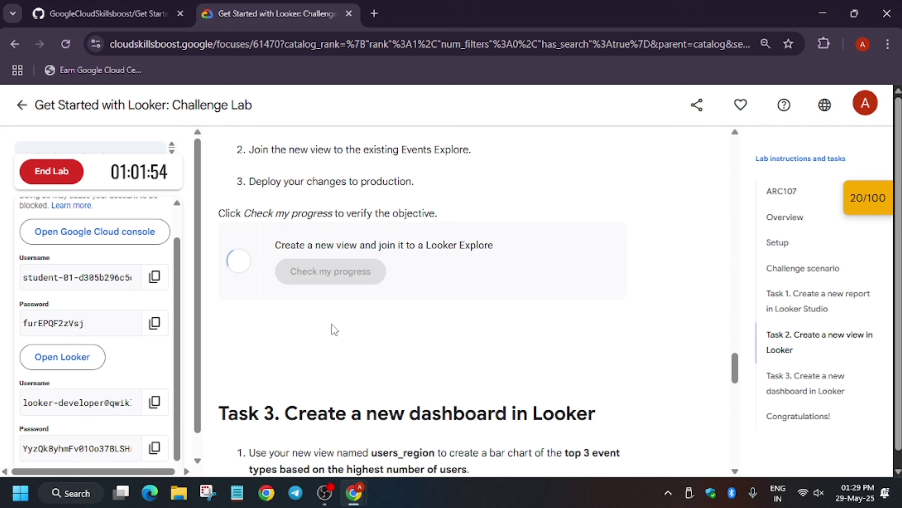
{"action": "scroll", "coordinate": [334, 325], "scroll_direction": "down", "scroll_amount": 6}
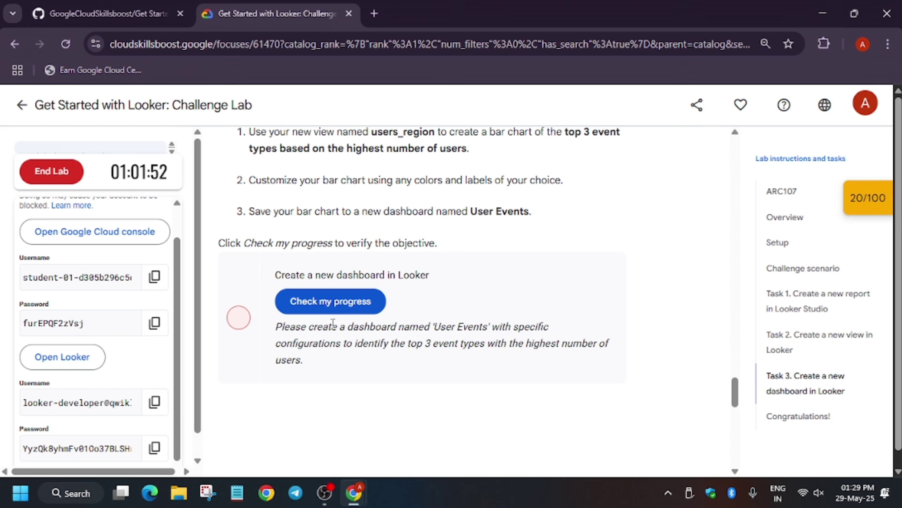
{"action": "scroll", "coordinate": [334, 323], "scroll_direction": "up", "scroll_amount": 8}
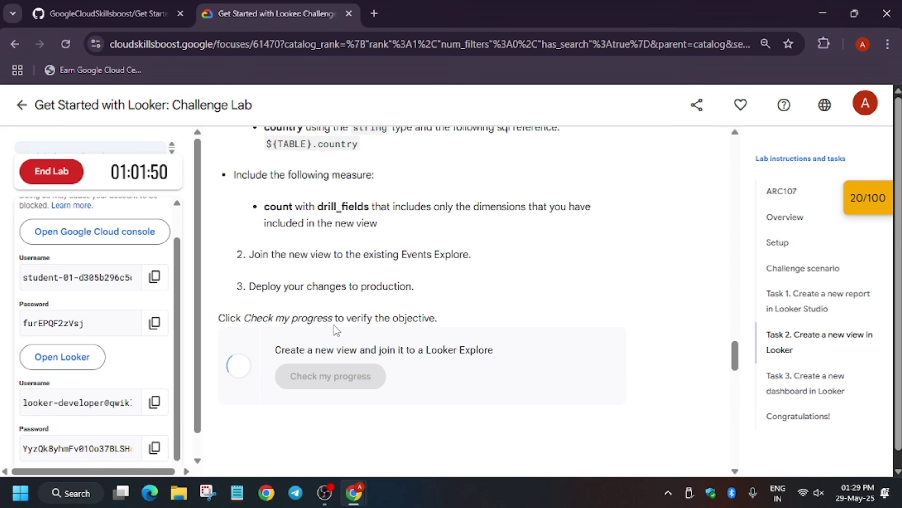
{"action": "scroll", "coordinate": [337, 330], "scroll_direction": "down", "scroll_amount": 2}
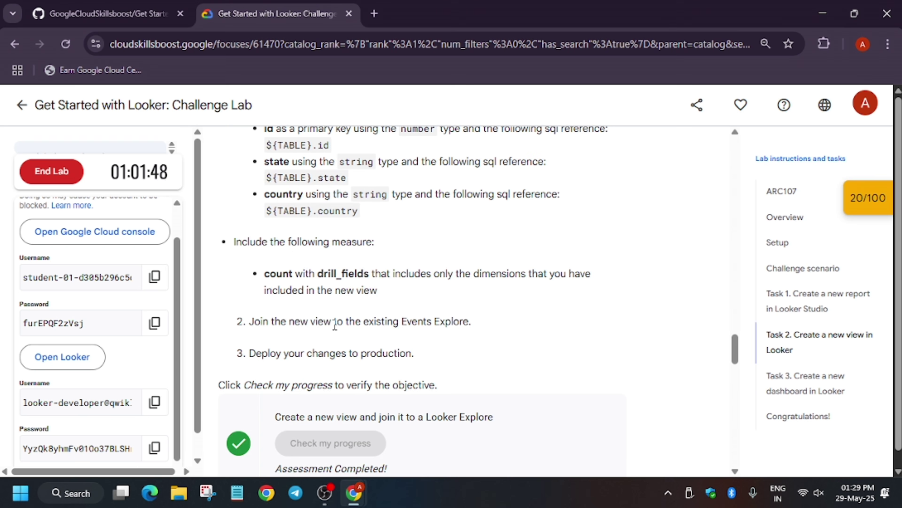
{"action": "scroll", "coordinate": [497, 345], "scroll_direction": "down", "scroll_amount": 12}
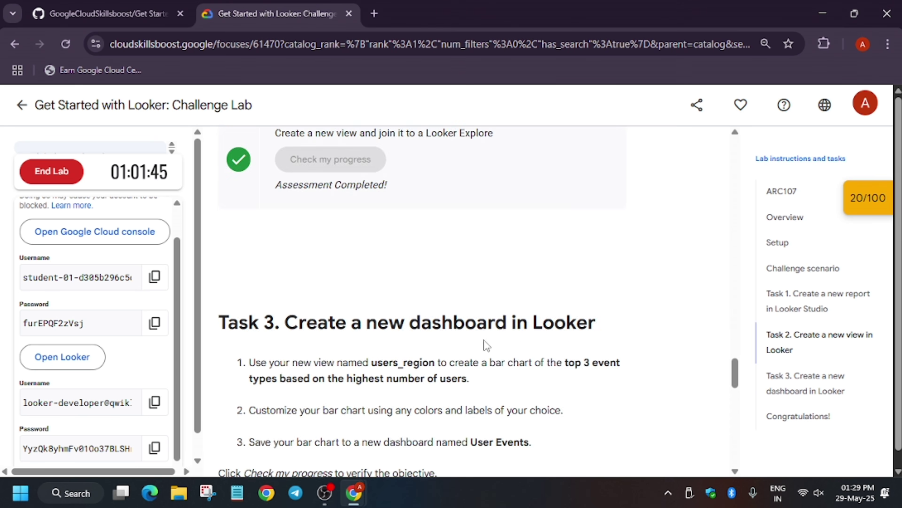
{"action": "scroll", "coordinate": [444, 341], "scroll_direction": "up", "scroll_amount": 3}
{"action": "scroll", "coordinate": [442, 355], "scroll_direction": "down", "scroll_amount": 1}
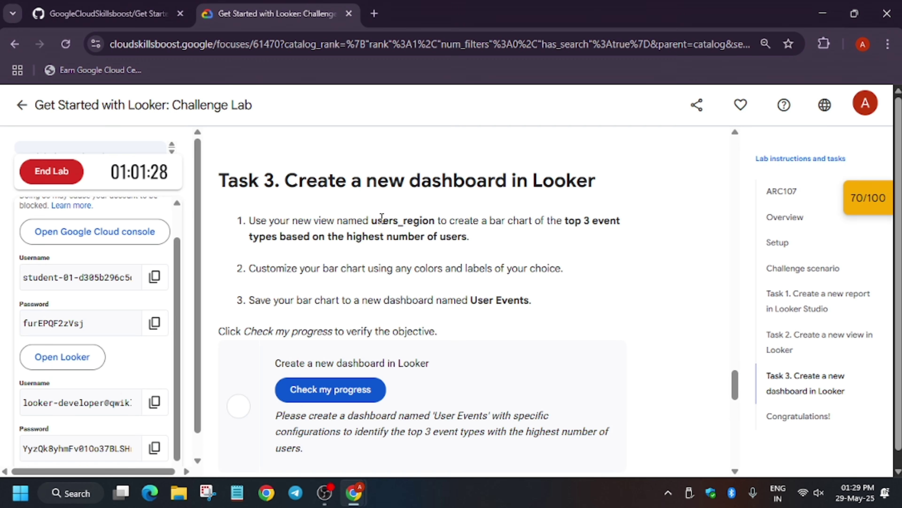
Back in Looker, open the Looker home page in a new tab from the training_ecommerce model editor
{"action": "key", "text": "alt+Tab"}
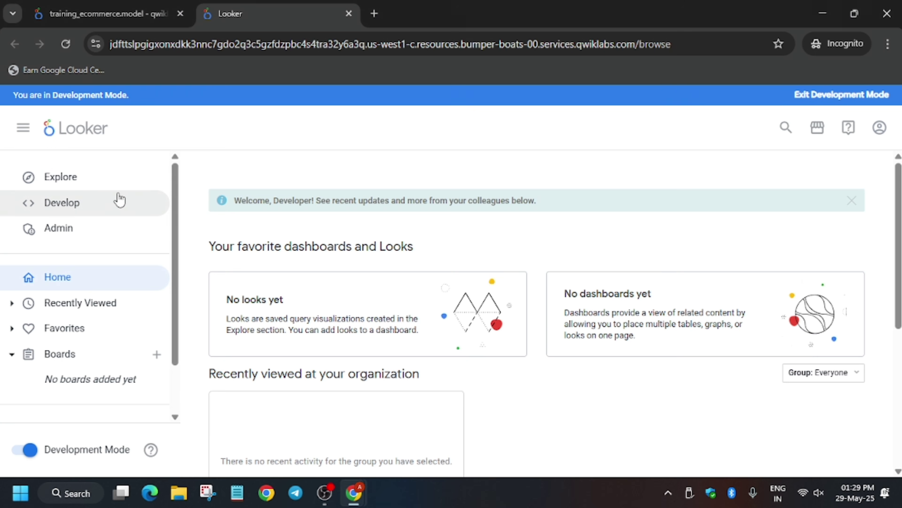
{"action": "left_click", "coordinate": [108, 10]}
{"action": "right_click", "coordinate": [82, 129]}
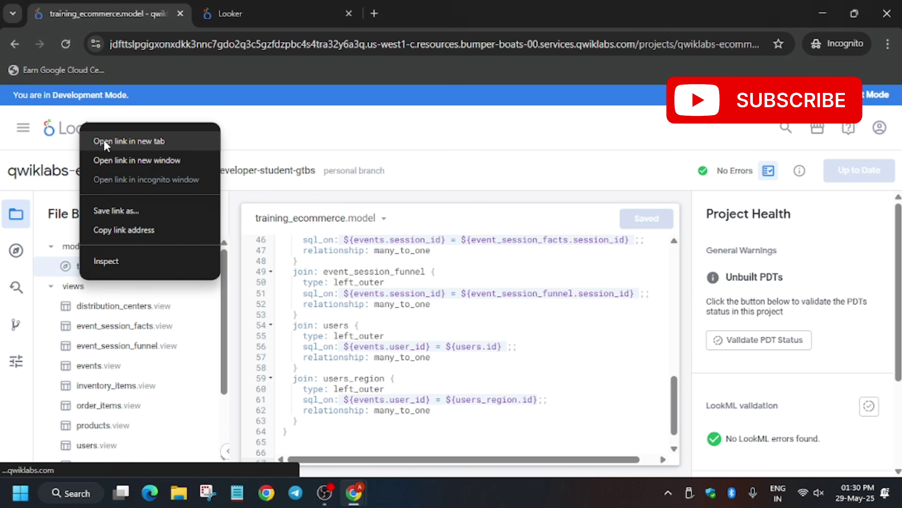
{"action": "left_click", "coordinate": [105, 141]}
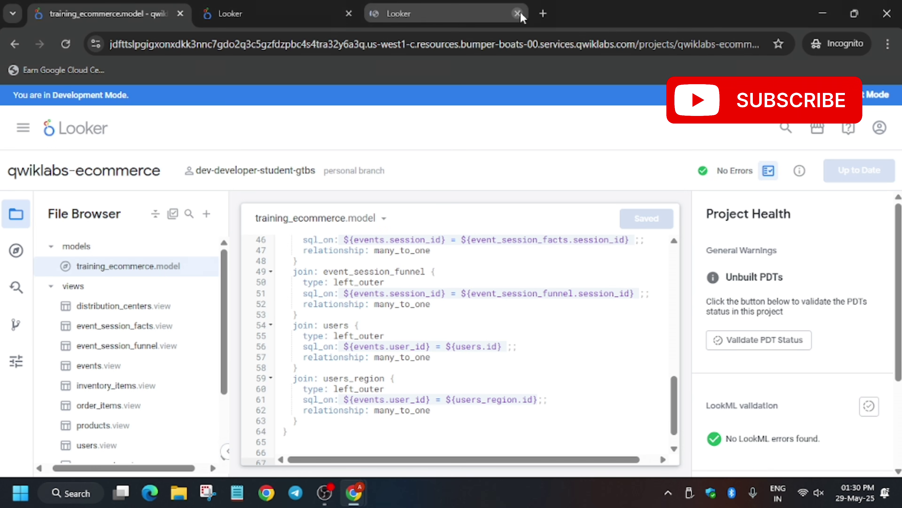
{"action": "left_click", "coordinate": [518, 13]}
Choose the Events explore under E-Commerce Training from the Explore list
{"action": "left_click", "coordinate": [107, 189]}
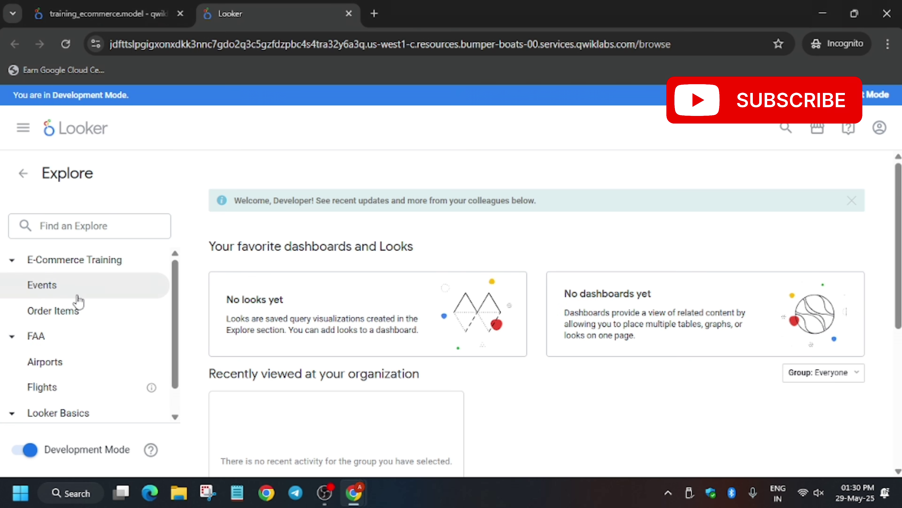
{"action": "scroll", "coordinate": [76, 321], "scroll_direction": "down", "scroll_amount": 1}
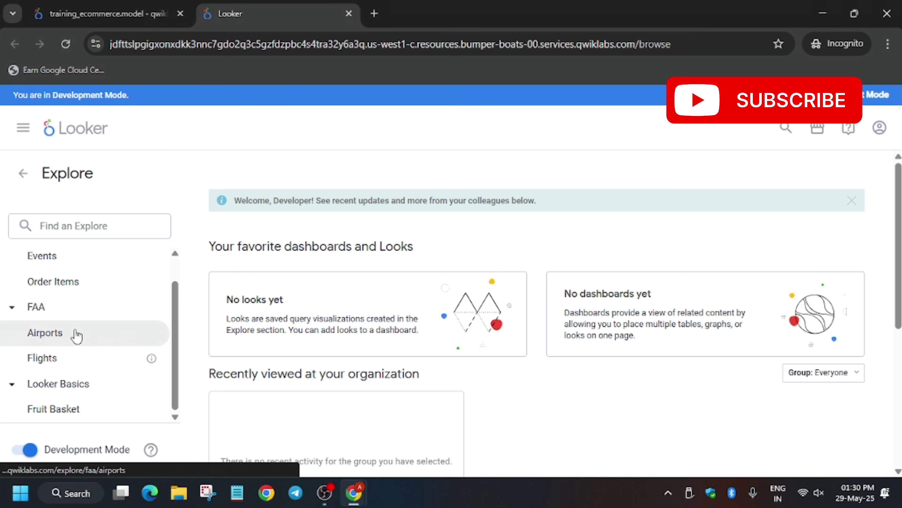
{"action": "scroll", "coordinate": [79, 326], "scroll_direction": "up", "scroll_amount": 1}
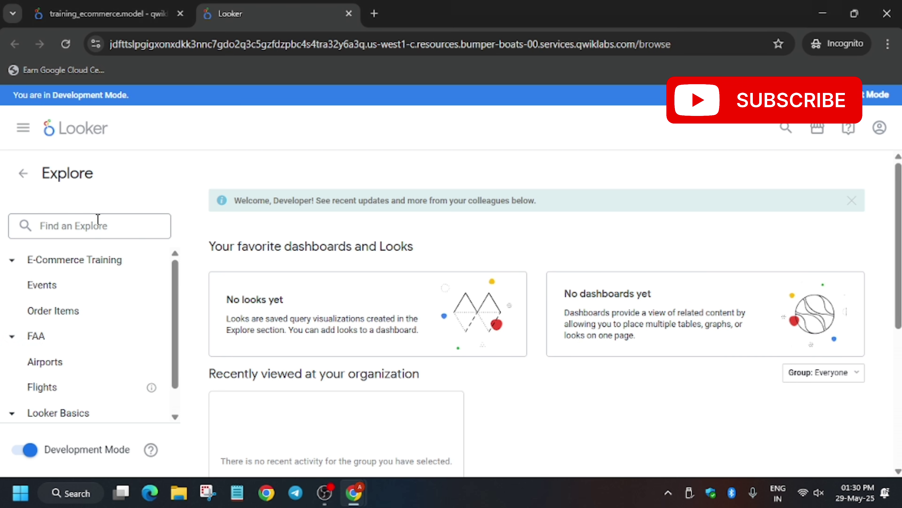
{"action": "left_click", "coordinate": [72, 300]}
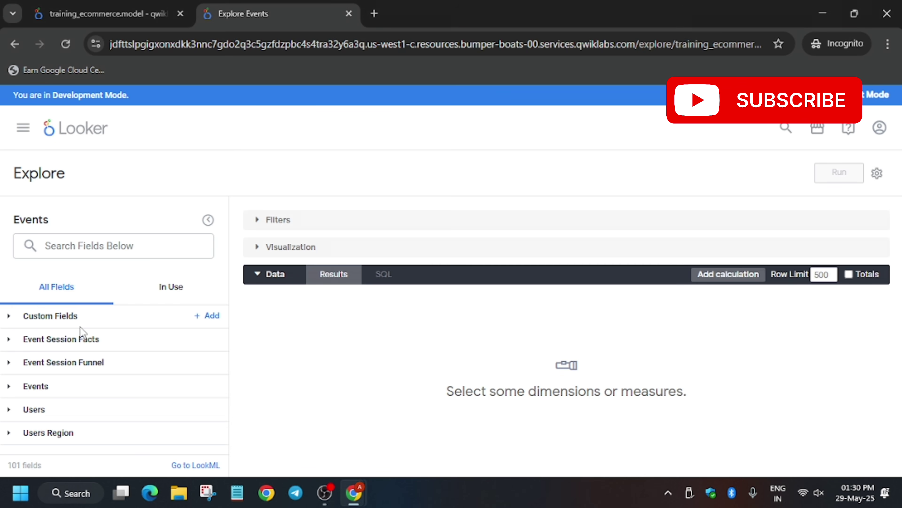
Search the field list for 'event typ' and add Event Type as a dimension
{"action": "left_click", "coordinate": [111, 247]}
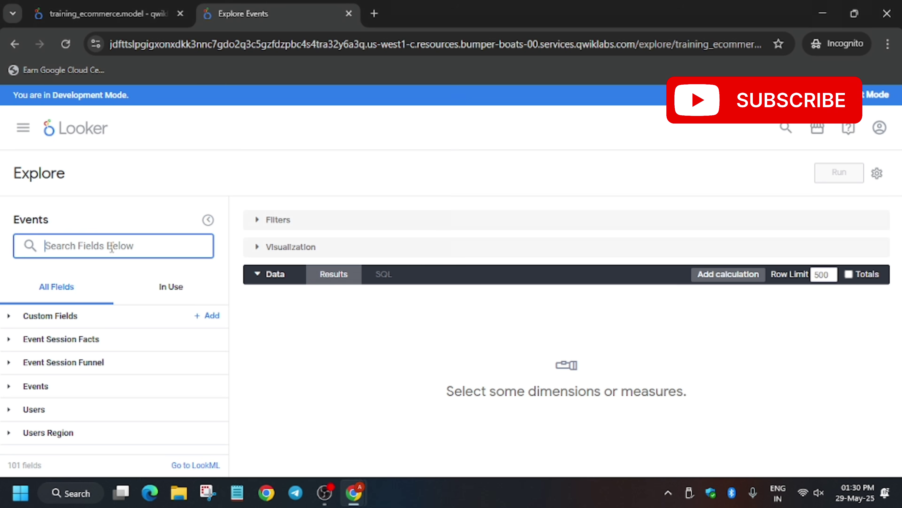
{"action": "type", "text": "e"}
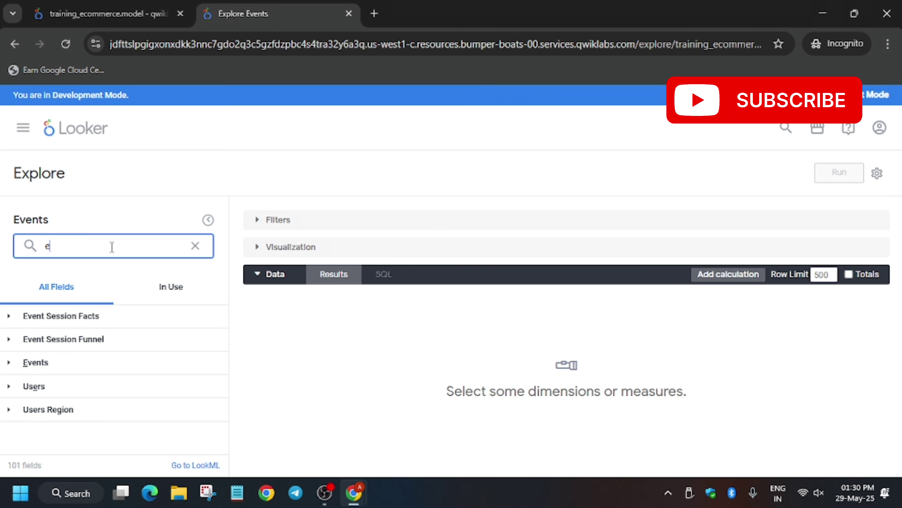
{"action": "type", "text": "vent type"}
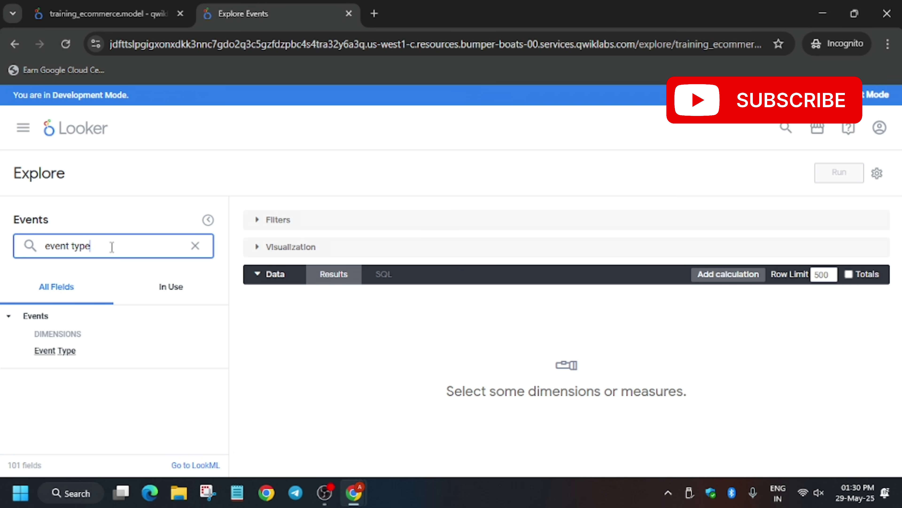
{"action": "left_click", "coordinate": [54, 350]}
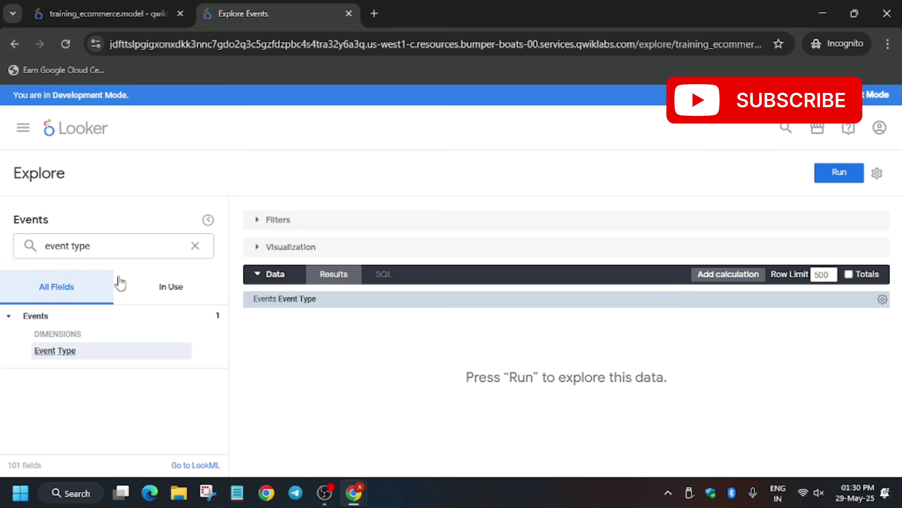
Add the Users Region Count measure and sort it descending
{"action": "double_click", "coordinate": [122, 244]}
{"action": "key", "text": "ctrl+a"}
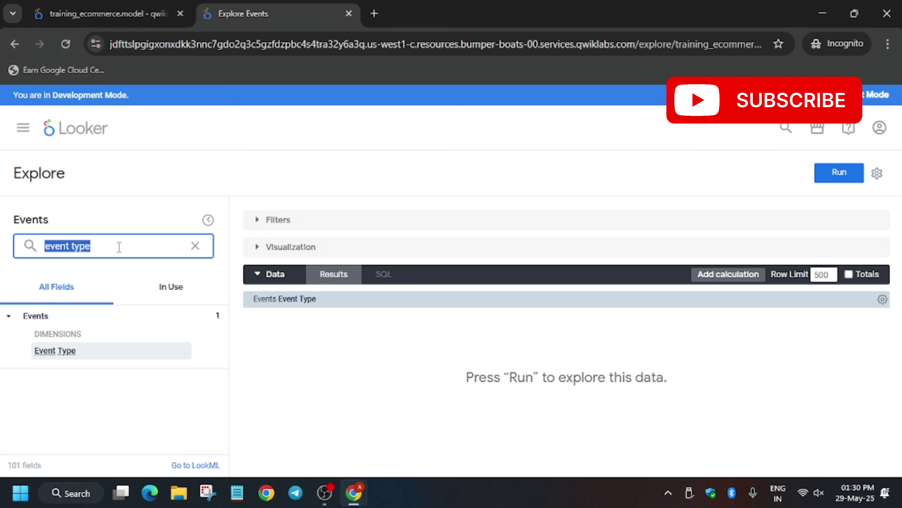
{"action": "type", "text": "count"}
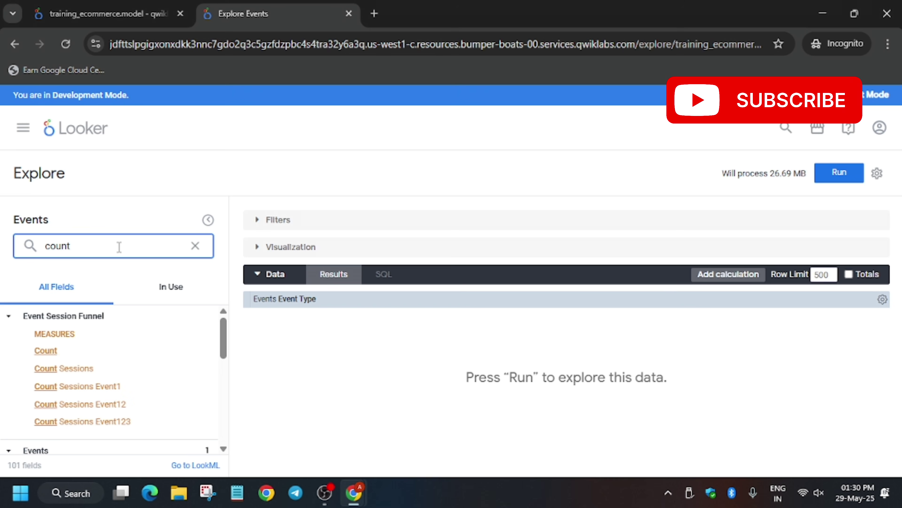
{"action": "scroll", "coordinate": [119, 362], "scroll_direction": "down", "scroll_amount": 5}
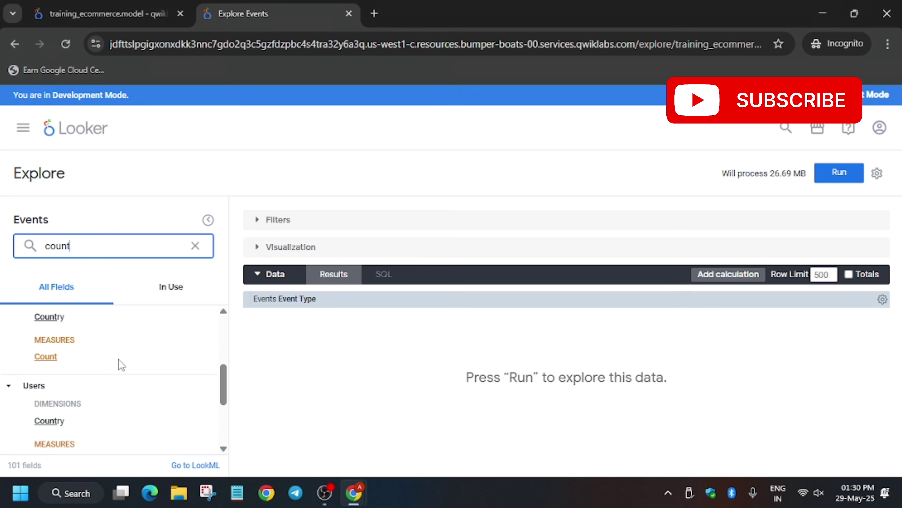
{"action": "scroll", "coordinate": [93, 391], "scroll_direction": "down", "scroll_amount": 3}
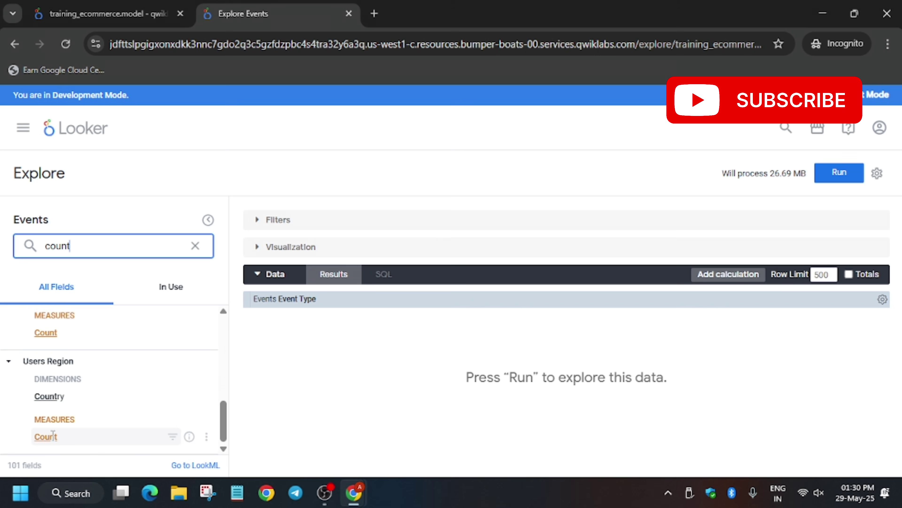
{"action": "left_click", "coordinate": [53, 435]}
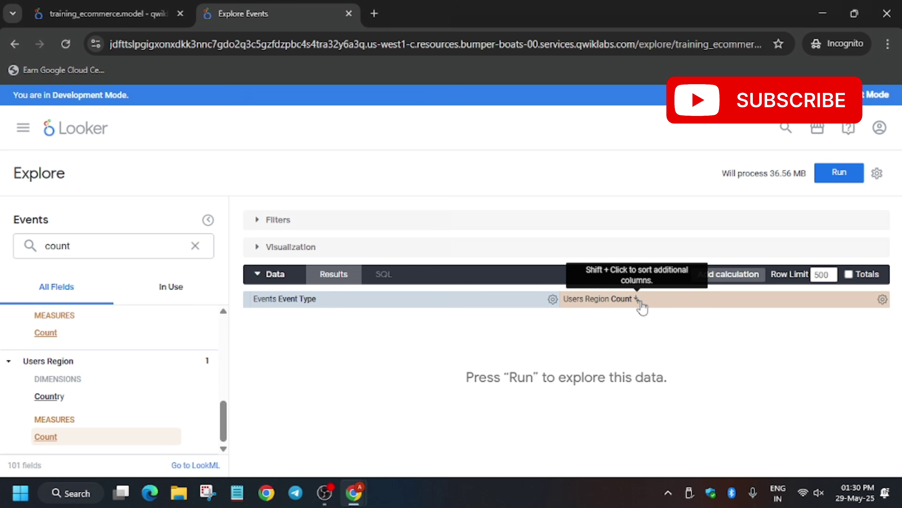
{"action": "scroll", "coordinate": [645, 306], "scroll_direction": "up", "scroll_amount": 5}
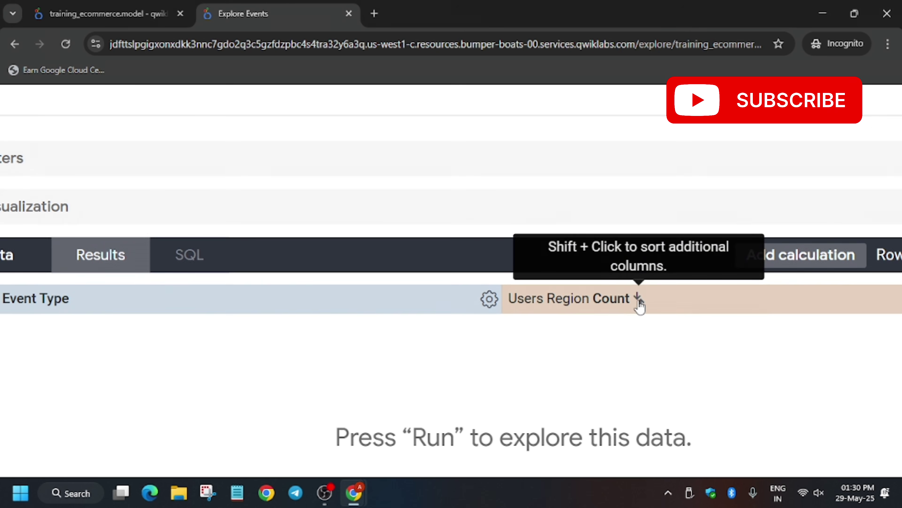
{"action": "left_click", "coordinate": [639, 304]}
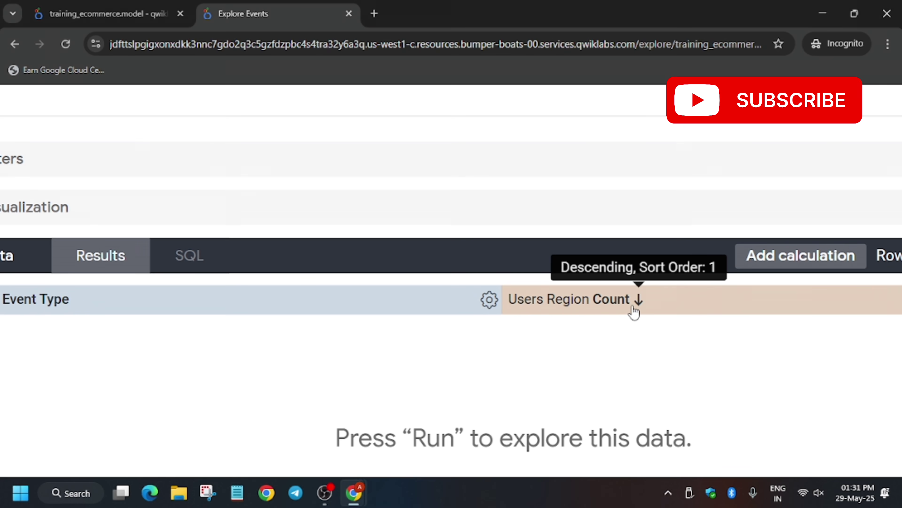
Set the row limit to 3, run the query, and display it as a horizontal bar chart
{"action": "double_click", "coordinate": [824, 275]}
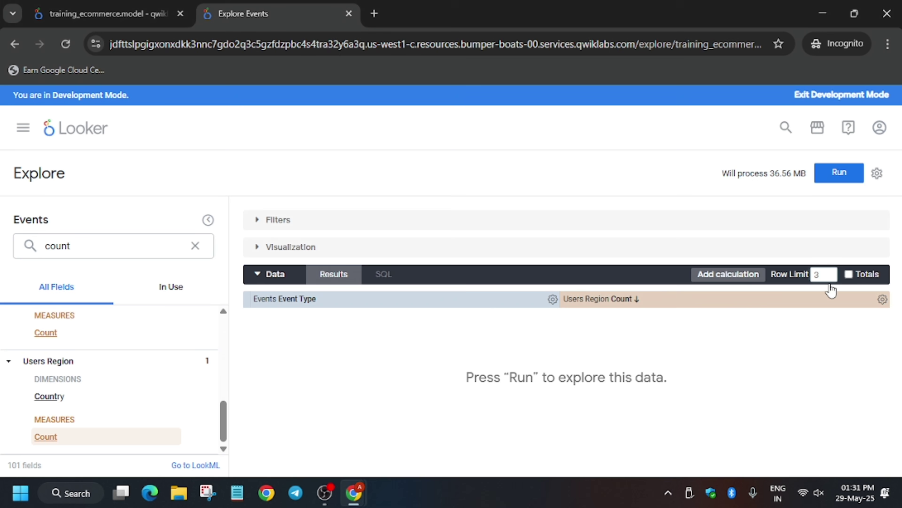
{"action": "left_click", "coordinate": [859, 173]}
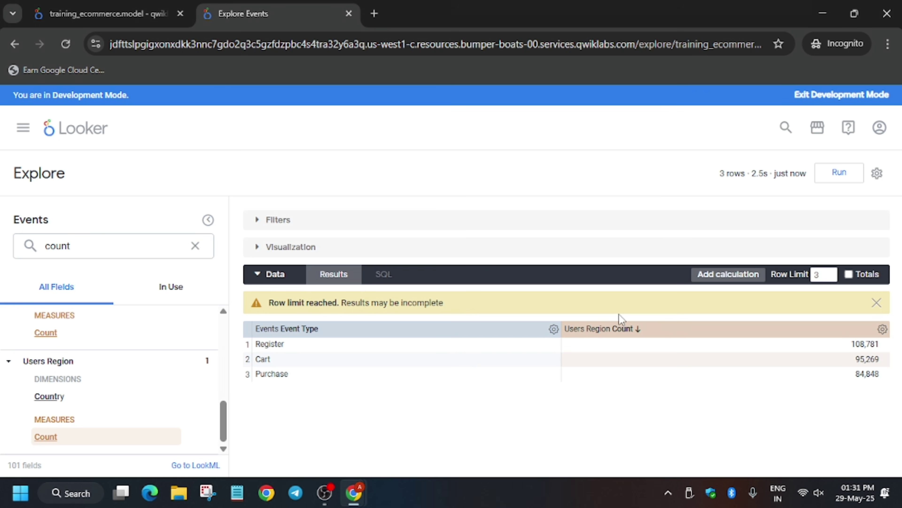
{"action": "left_click", "coordinate": [263, 255]}
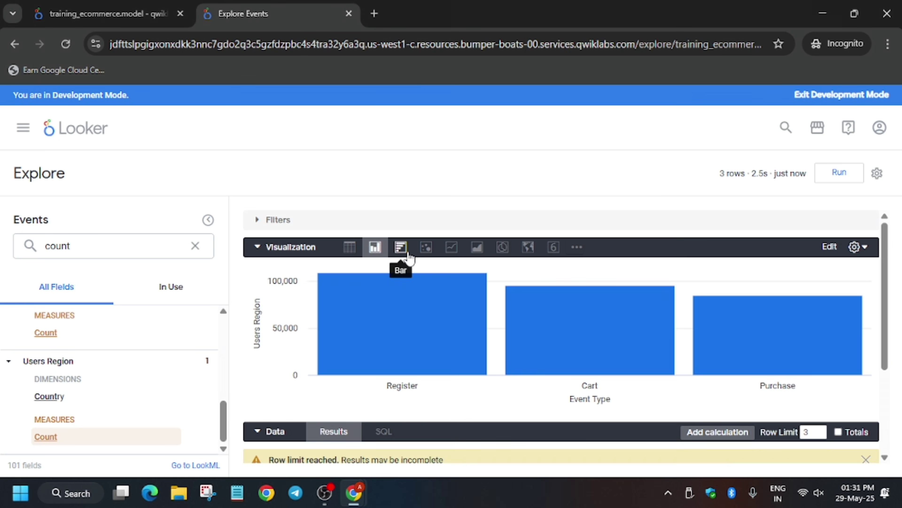
{"action": "left_click", "coordinate": [404, 250]}
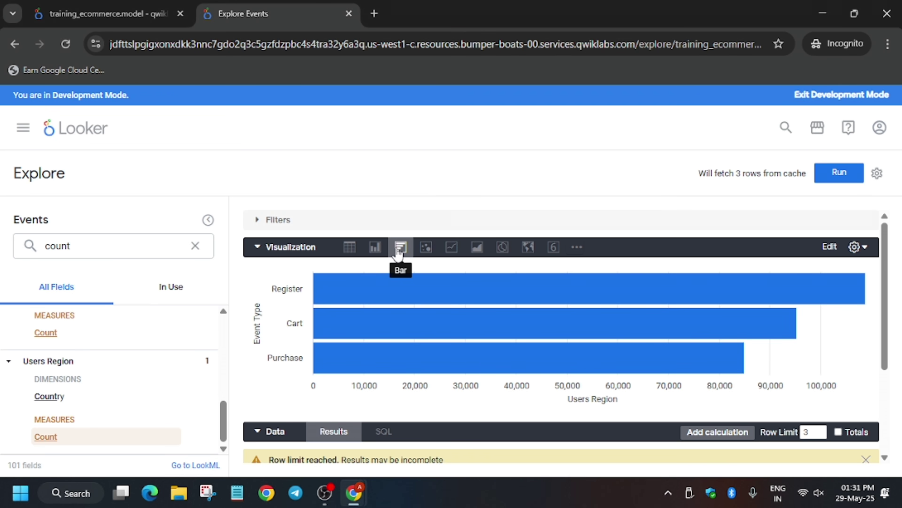
{"action": "key", "text": "alt+Tab"}
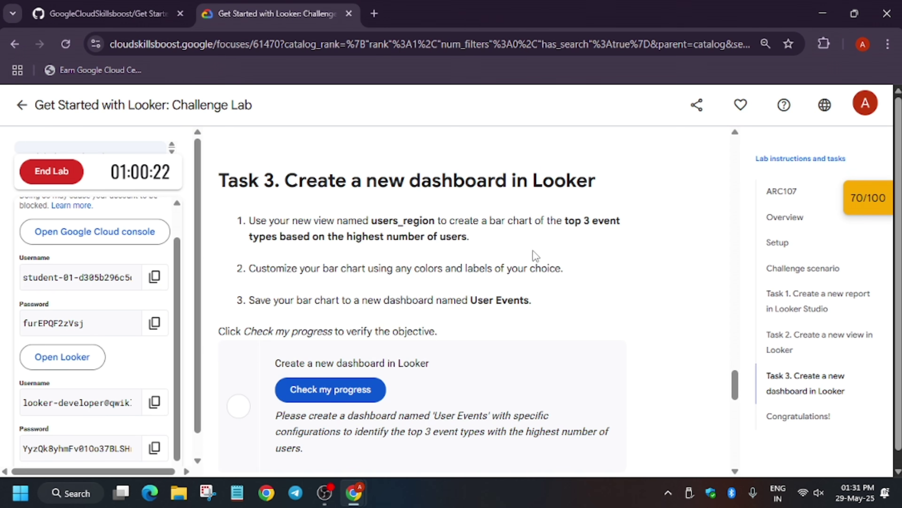
Save the chart to a dashboard with tile title 'top 3 event types based on the highest number of users'
{"action": "left_click_drag", "start_coordinate": [567, 221], "coordinate": [469, 261]}
{"action": "key", "text": "ctrl+c"}
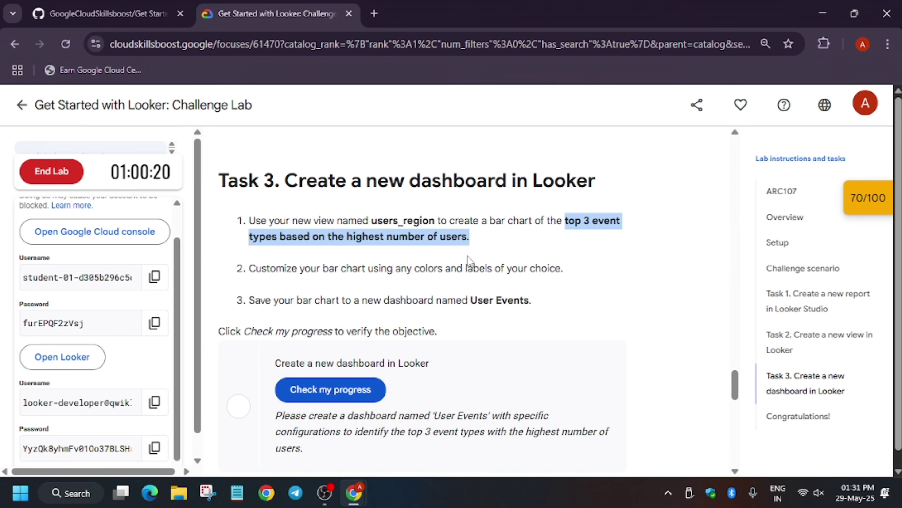
{"action": "key", "text": "alt+Tab"}
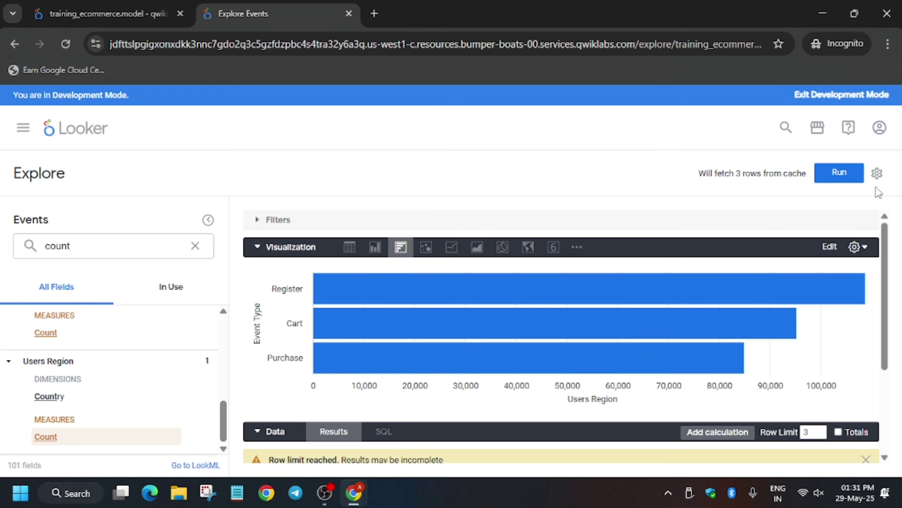
{"action": "left_click", "coordinate": [878, 173]}
{"action": "mouse_move", "coordinate": [786, 210]}
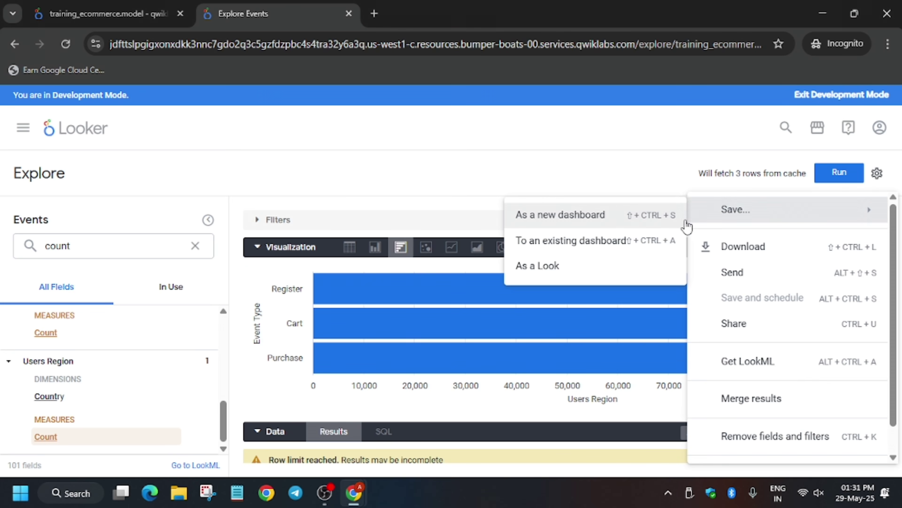
{"action": "left_click", "coordinate": [561, 243]}
{"action": "triple_click", "coordinate": [476, 236]}
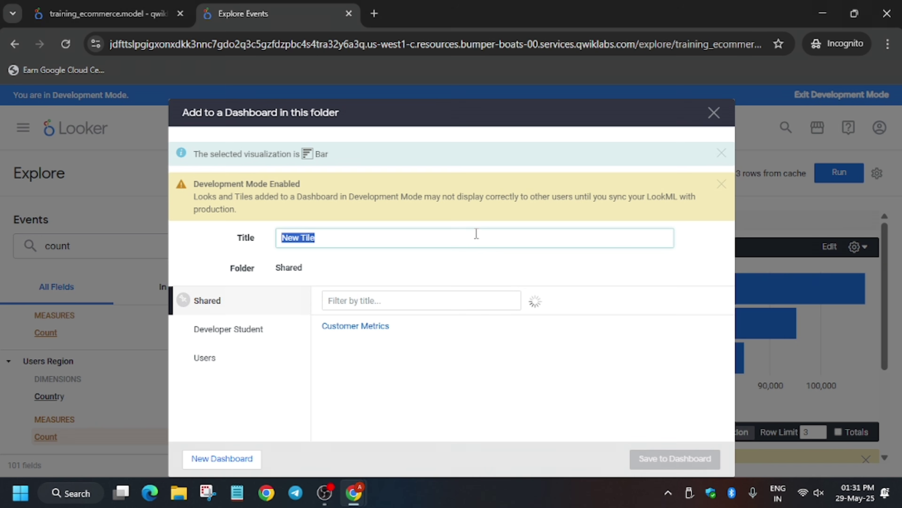
{"action": "key", "text": "ctrl+v"}
Create a new dashboard named 'User Events' as the save destination
{"action": "key", "text": "alt+Tab"}
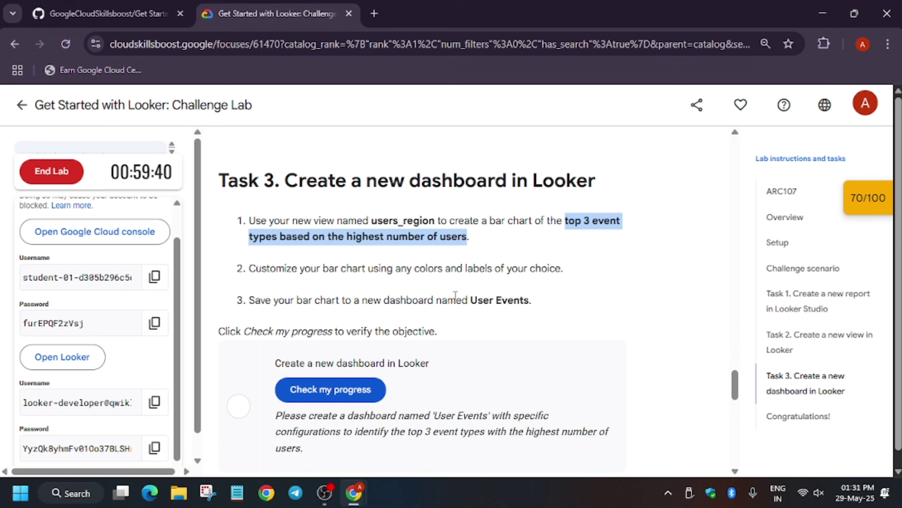
{"action": "left_click_drag", "start_coordinate": [474, 300], "coordinate": [530, 300]}
{"action": "key", "text": "ctrl+c"}
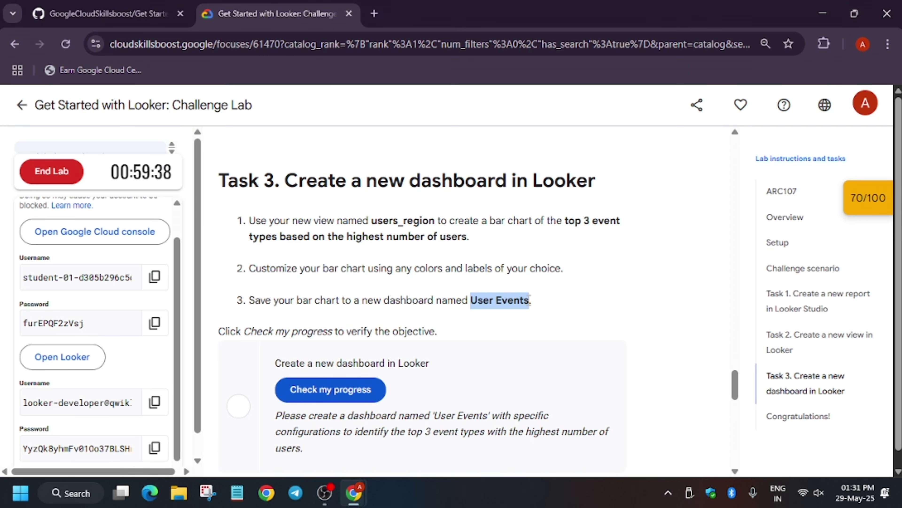
{"action": "key", "text": "alt+Tab"}
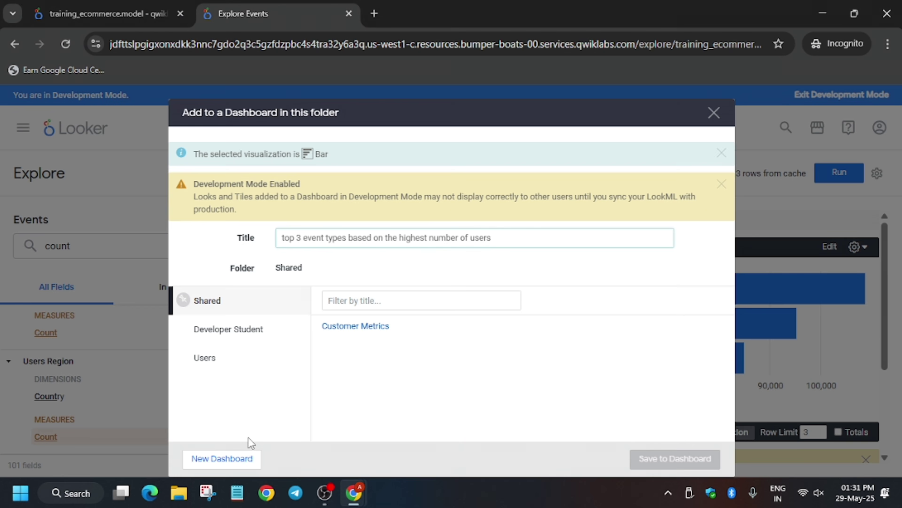
{"action": "left_click", "coordinate": [246, 459]}
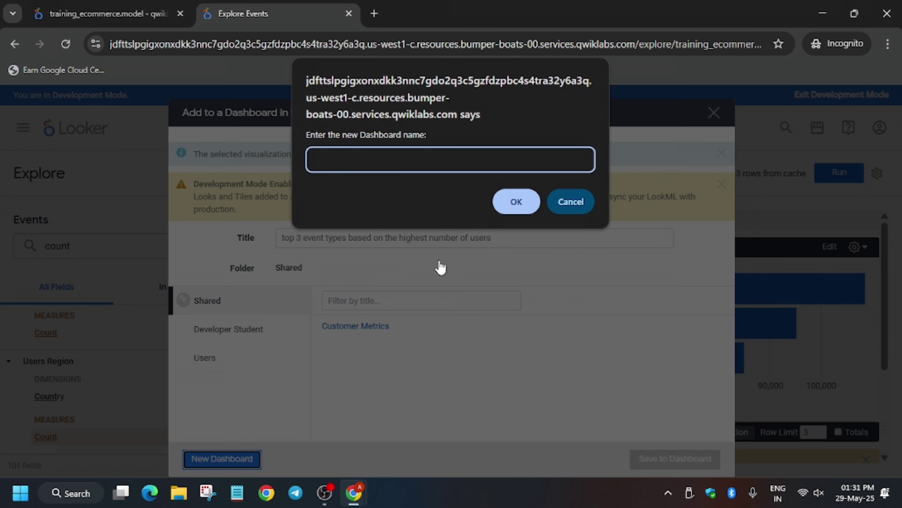
{"action": "key", "text": "ctrl+v"}
{"action": "left_click", "coordinate": [533, 204]}
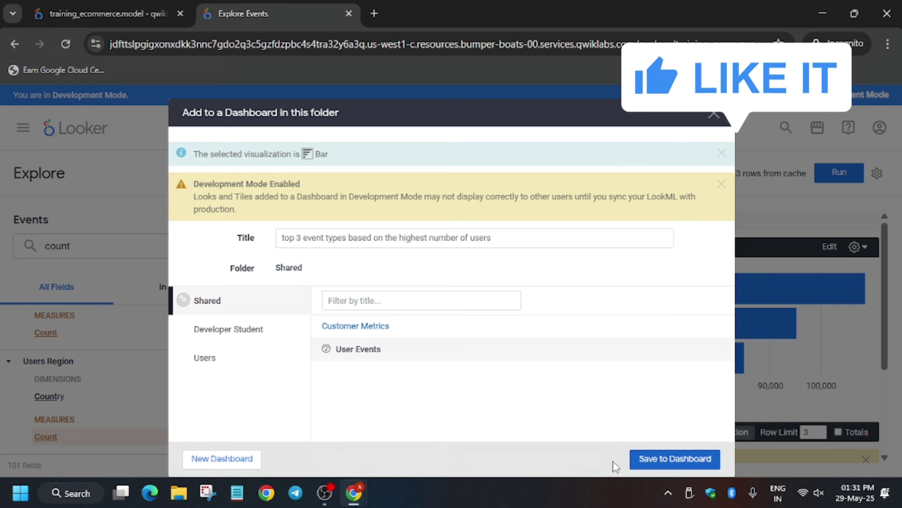
Save the tile to User Events and run the Task 3 progress check in the lab
{"action": "left_click", "coordinate": [646, 461]}
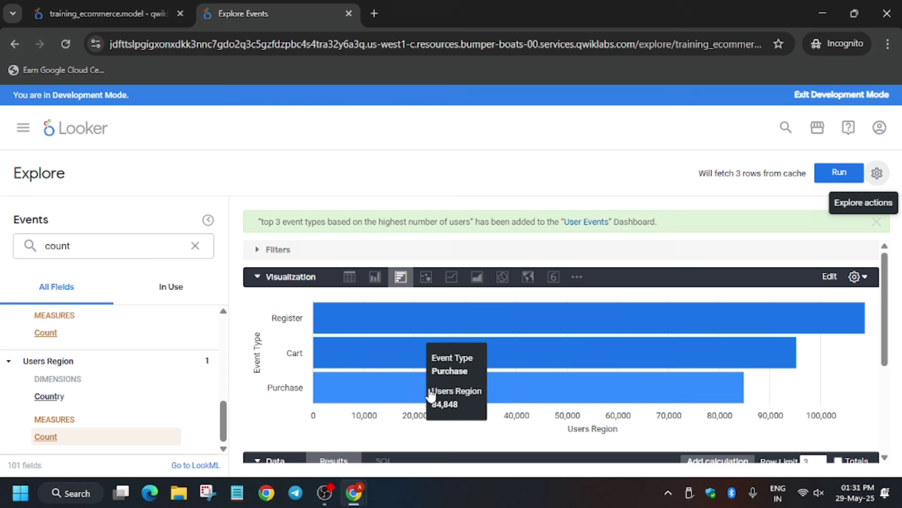
{"action": "key", "text": "alt+Tab"}
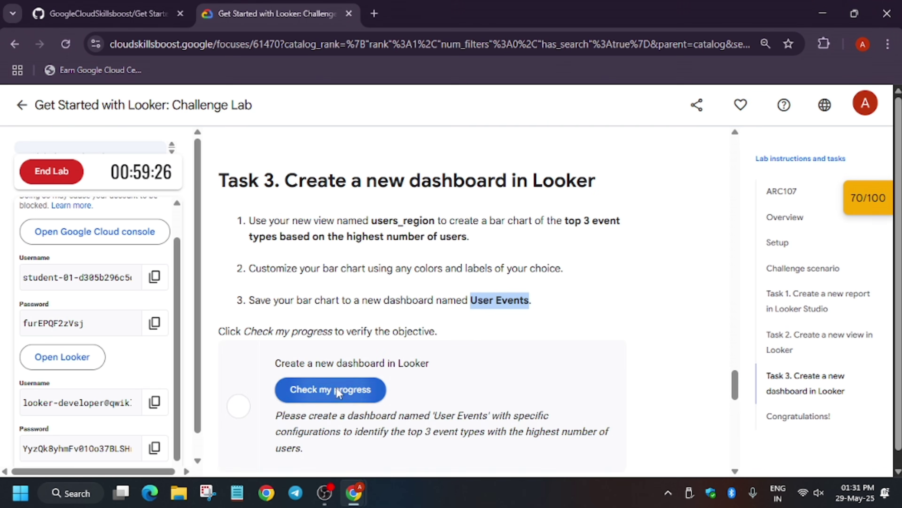
{"action": "left_click", "coordinate": [340, 389]}
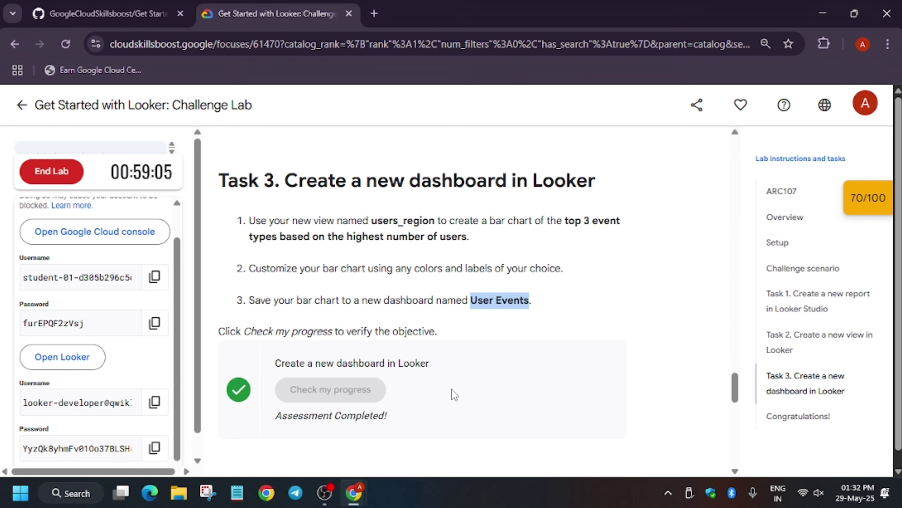
Review the checkpoint scores panel, then reload the lab page to refresh the score
{"action": "left_click", "coordinate": [772, 190]}
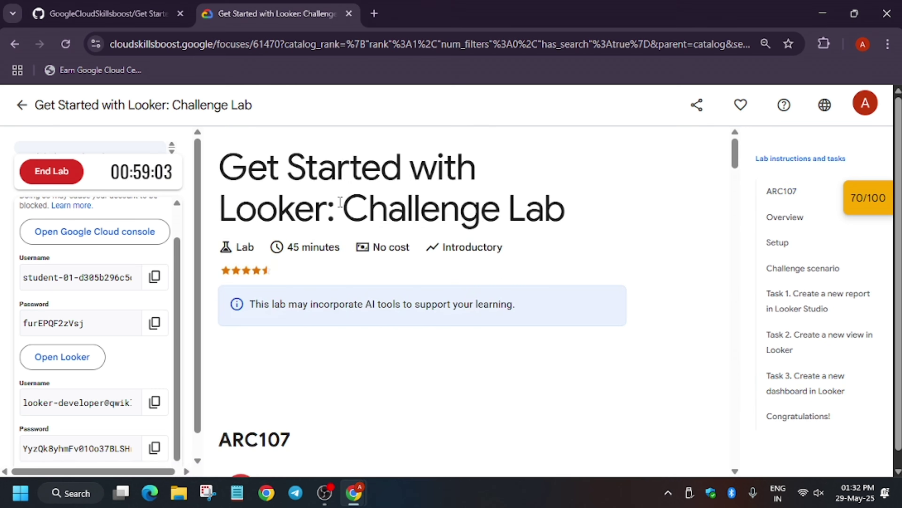
{"action": "triple_click", "coordinate": [342, 202]}
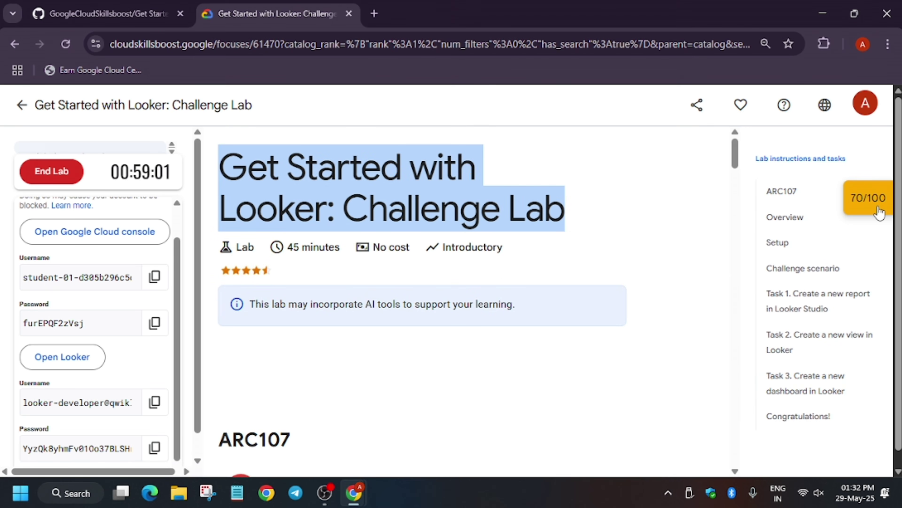
{"action": "left_click", "coordinate": [871, 203]}
{"action": "scroll", "coordinate": [811, 258], "scroll_direction": "down", "scroll_amount": 1}
{"action": "scroll", "coordinate": [817, 249], "scroll_direction": "up", "scroll_amount": 1}
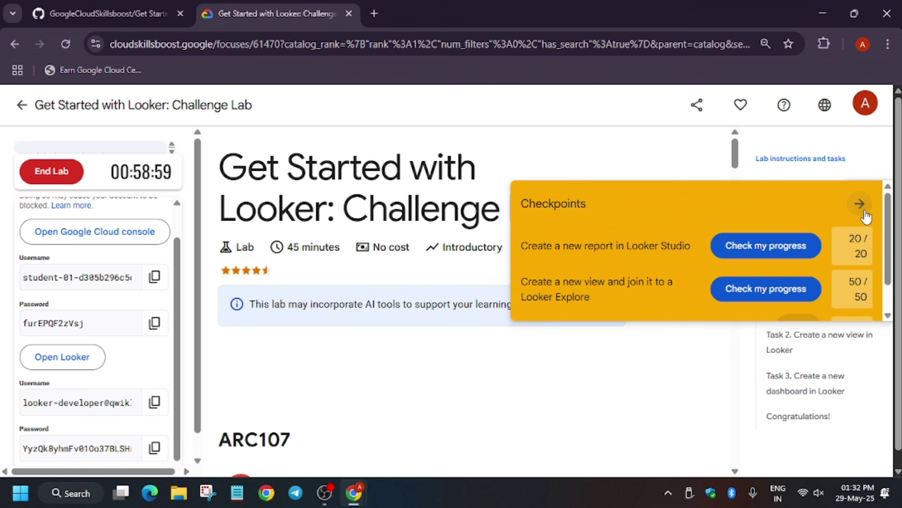
{"action": "left_click", "coordinate": [860, 203]}
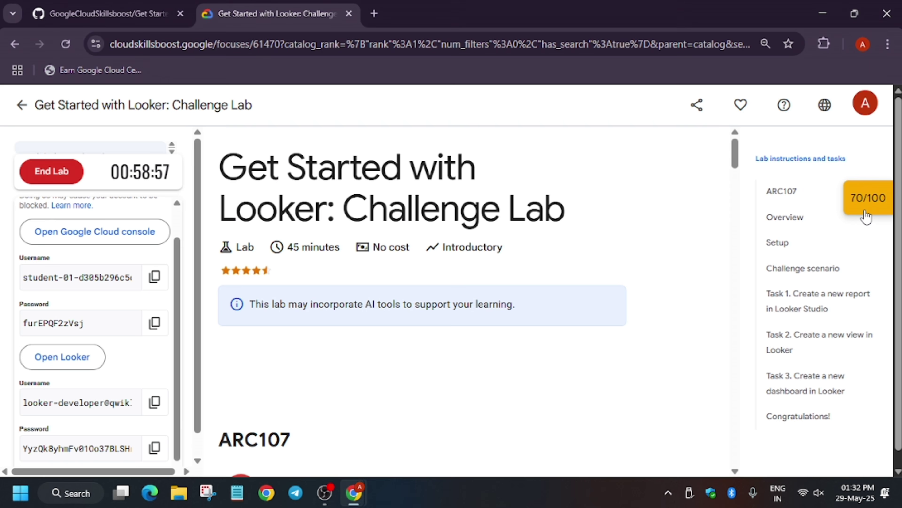
{"action": "left_click", "coordinate": [67, 43]}
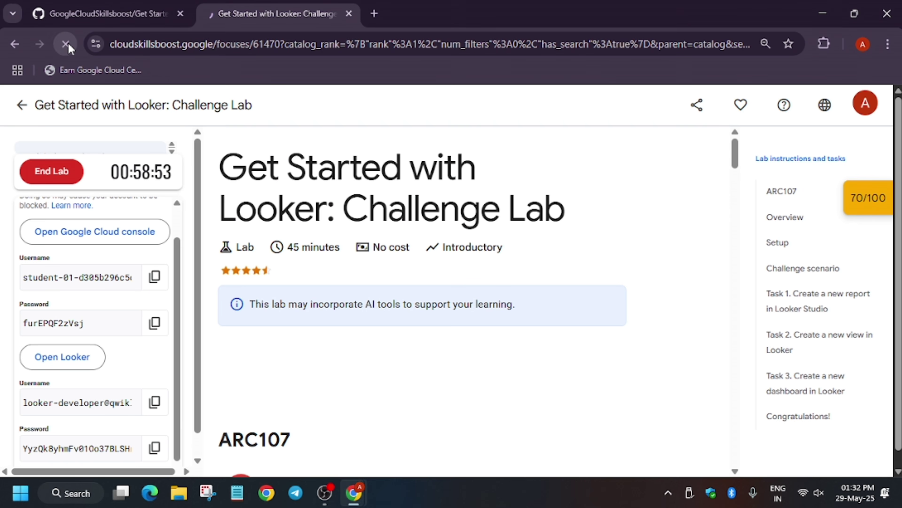